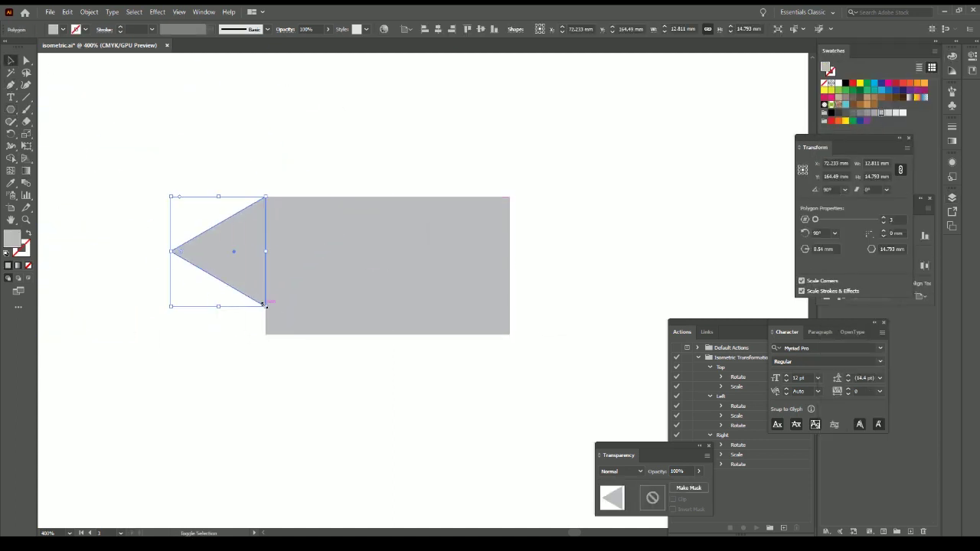
Pull the triangle's vertex out to the left to form a pointed arrow tip.
{"action": "left_click_drag", "start_coordinate": [263, 304], "coordinate": [266, 335]}
{"action": "key", "text": "a"}
{"action": "left_click_drag", "start_coordinate": [175, 266], "coordinate": [147, 268]}
{"action": "key", "text": "v"}
{"action": "left_click", "coordinate": [195, 141]}
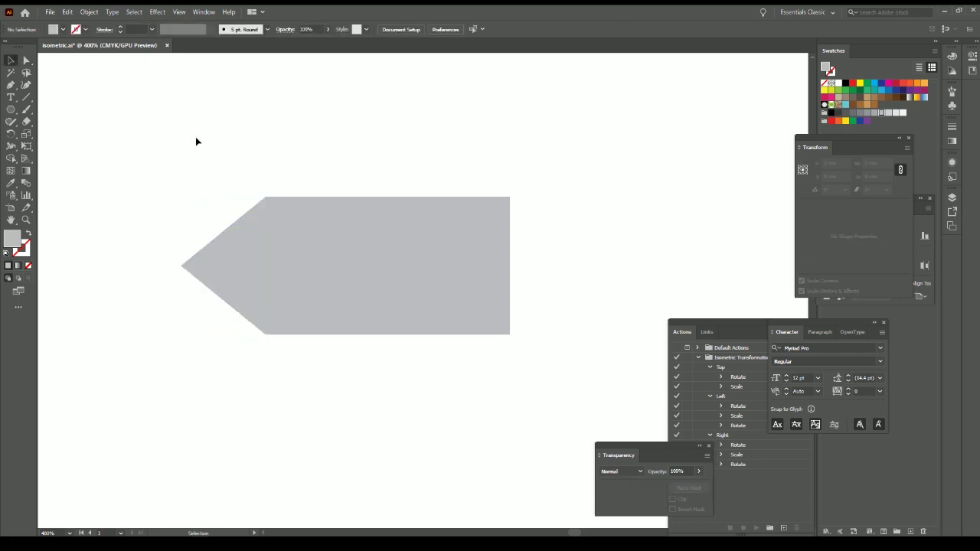
Add a thin blue stripe along the lower grey block's bottom, then select both arrow pieces.
{"action": "left_click_drag", "start_coordinate": [509, 431], "coordinate": [510, 431]}
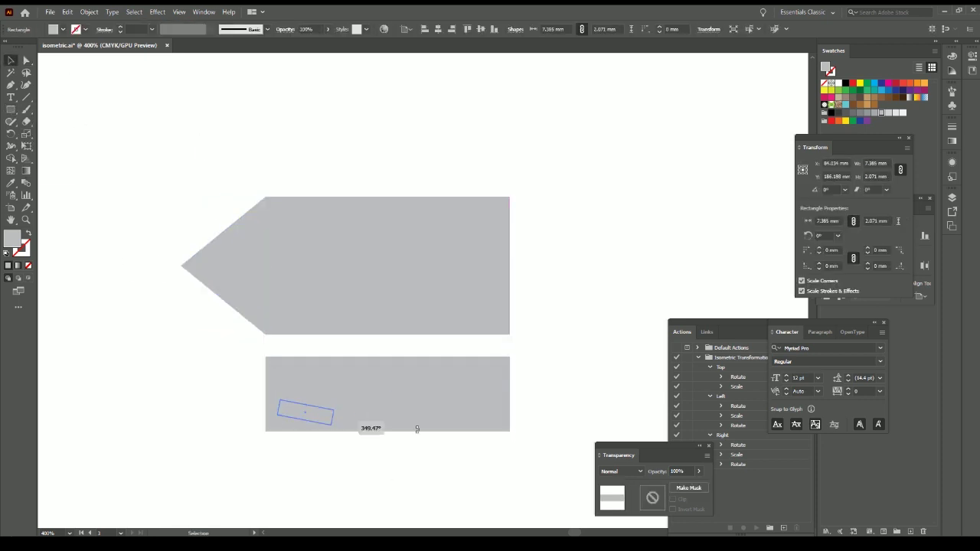
{"action": "left_click", "coordinate": [893, 93]}
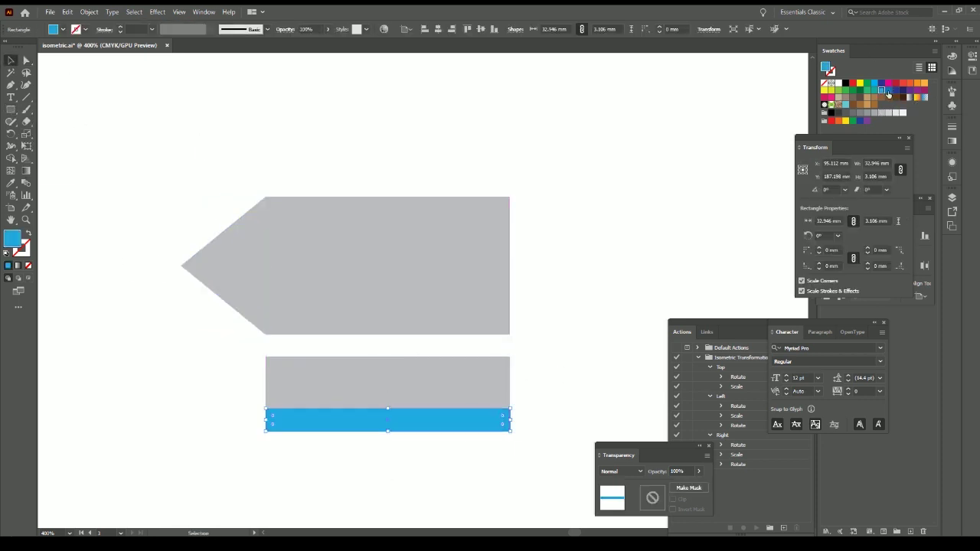
{"action": "left_click", "coordinate": [541, 247]}
{"action": "key", "text": "ctrl+minus"}
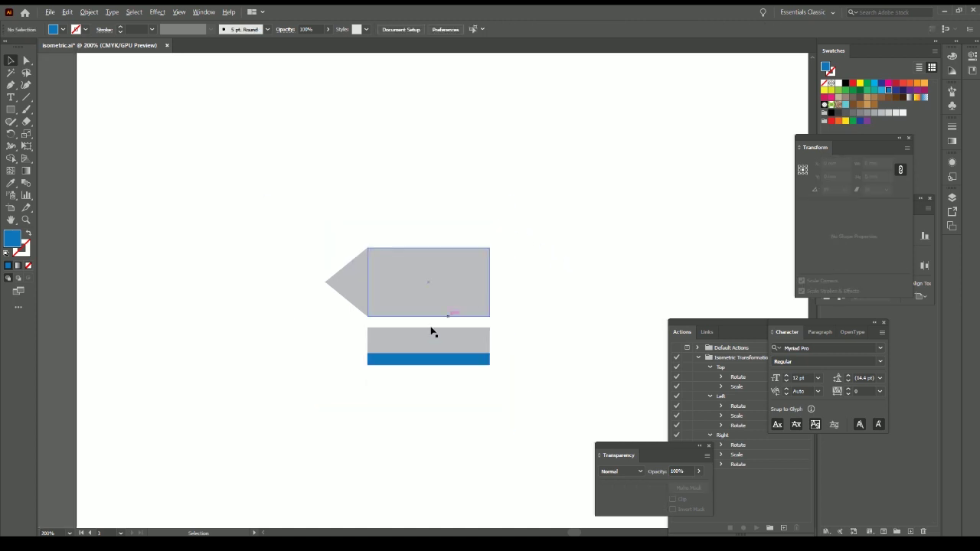
{"action": "key", "text": "ctrl+equal"}
{"action": "left_click", "coordinate": [282, 299]}
{"action": "key", "text": "shift+ctrl+F9"}
Unite the triangle and grey rectangle into one pointed hull shape and reposition it.
{"action": "left_click", "coordinate": [536, 128]}
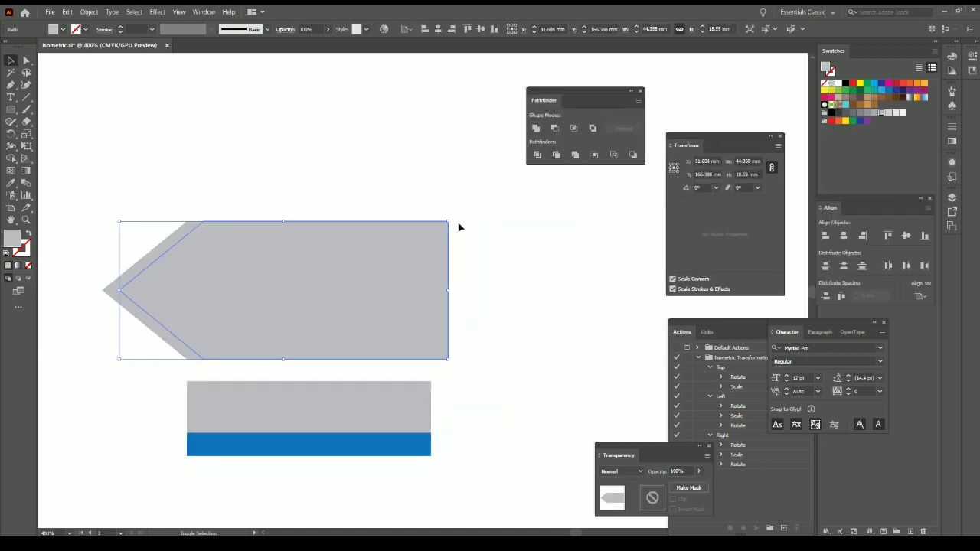
{"action": "key", "text": "ctrl+equal"}
{"action": "left_click_drag", "start_coordinate": [347, 282], "coordinate": [205, 275]}
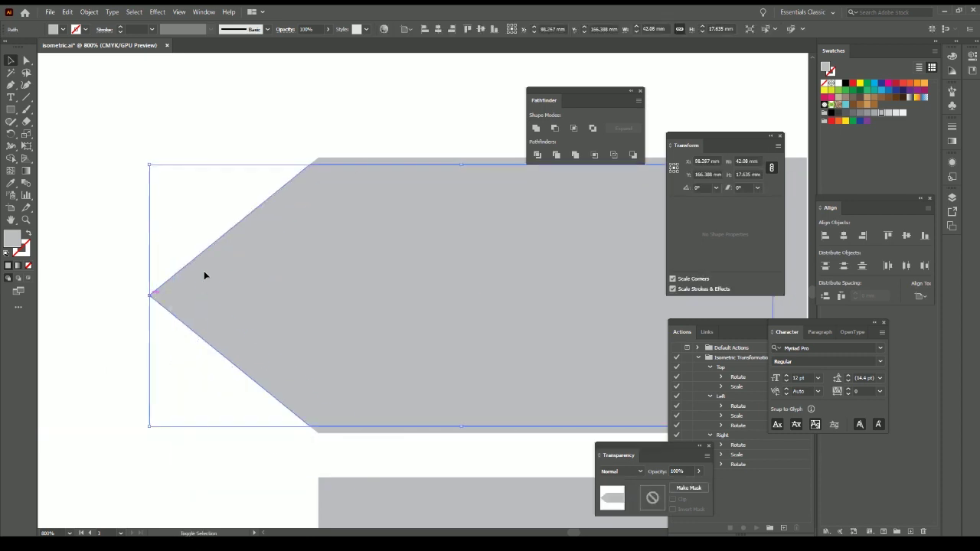
{"action": "scroll", "coordinate": [204, 276], "scroll_direction": "right", "scroll_amount": 5}
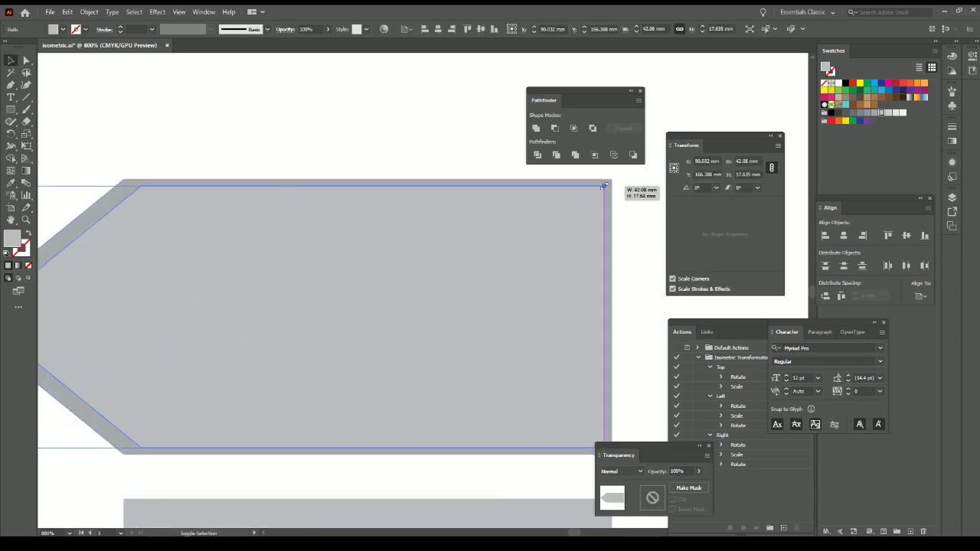
{"action": "left_click_drag", "start_coordinate": [605, 186], "coordinate": [729, 93]}
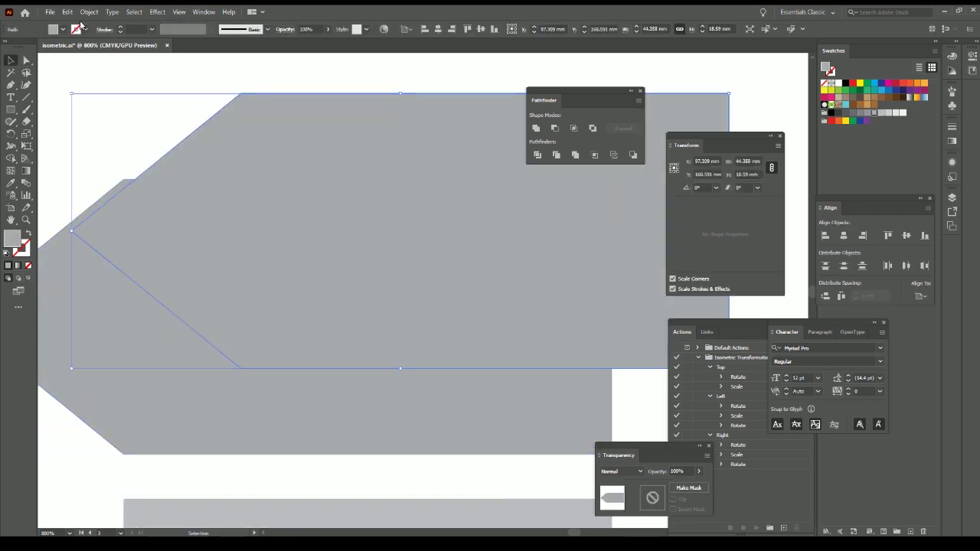
Offset the hull path by -2 mm with Miter joins, leaving a lighter outer border.
{"action": "left_click", "coordinate": [88, 11]}
{"action": "left_click", "coordinate": [261, 290]}
{"action": "left_click", "coordinate": [461, 278]}
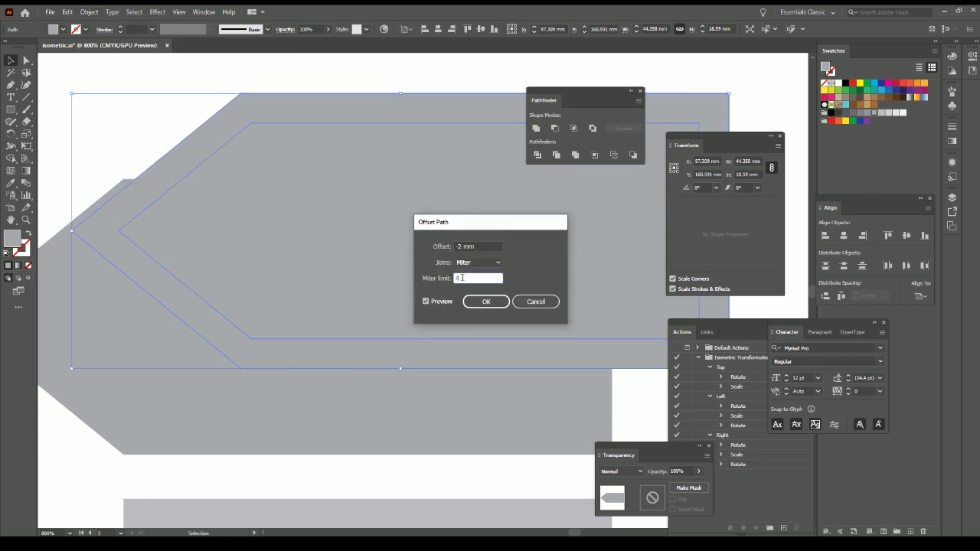
{"action": "left_click", "coordinate": [487, 302]}
{"action": "left_click_drag", "start_coordinate": [239, 287], "coordinate": [535, 445]}
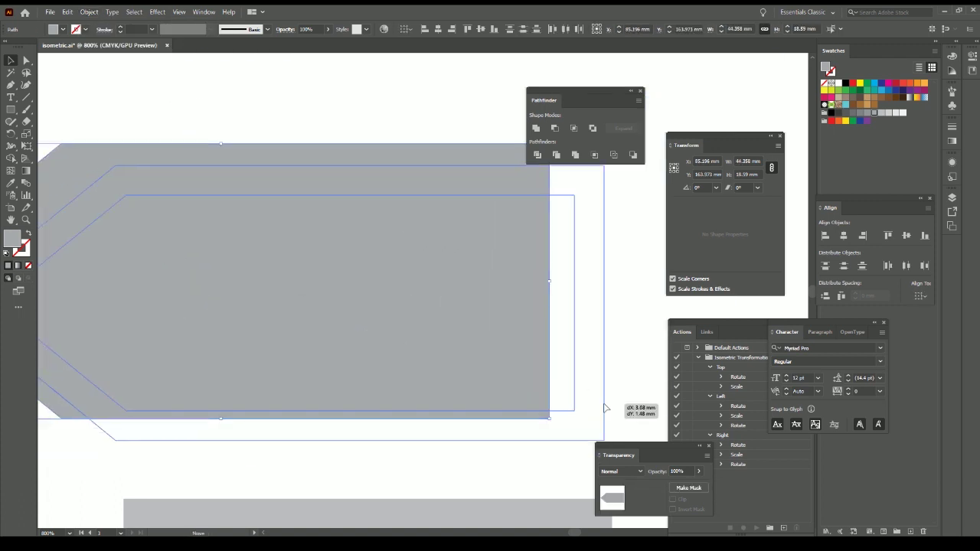
{"action": "left_click", "coordinate": [247, 127]}
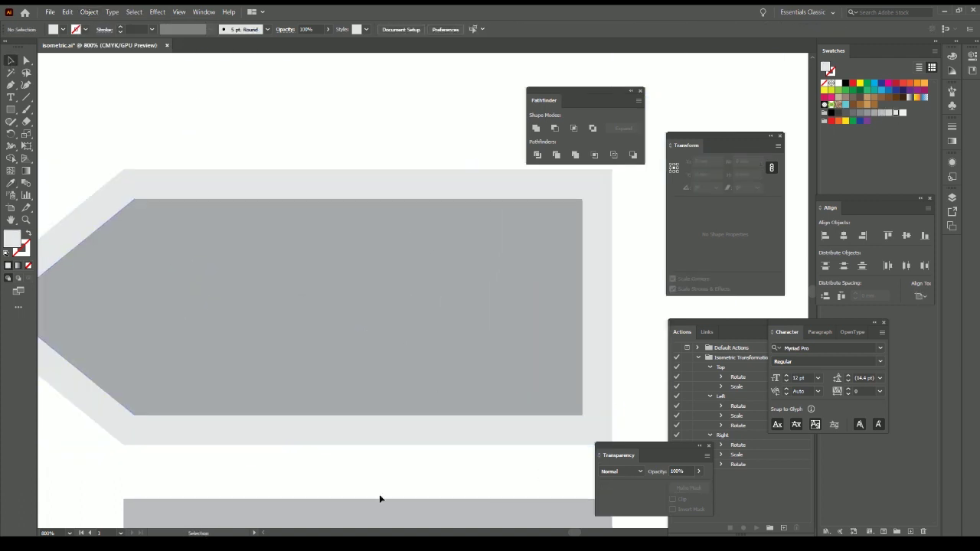
{"action": "key", "text": "ctrl+minus"}
{"action": "key", "text": "ctrl+minus"}
Draw an 18.59 mm grey square beside the hull with a rotated thin bar on its left.
{"action": "key", "text": "m"}
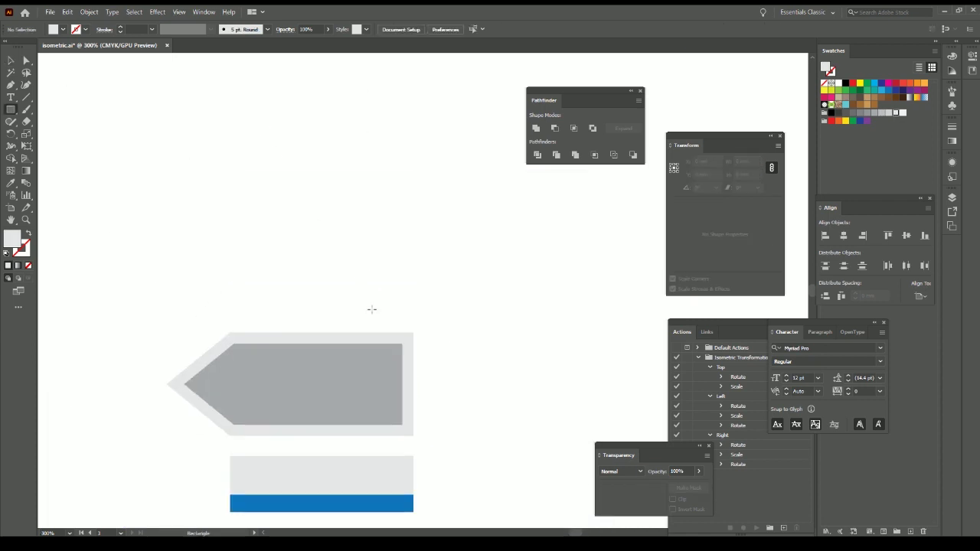
{"action": "left_click_drag", "start_coordinate": [645, 416], "coordinate": [402, 435]}
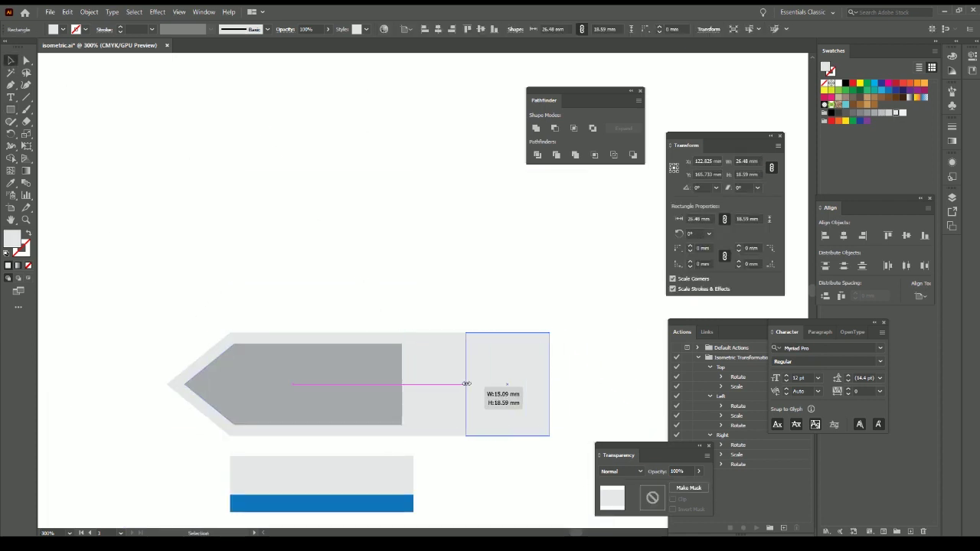
{"action": "left_click_drag", "start_coordinate": [466, 383], "coordinate": [369, 253]}
{"action": "left_click_drag", "start_coordinate": [453, 254], "coordinate": [473, 257]}
{"action": "key", "text": "ctrl+plus"}
{"action": "key", "text": "ctrl+plus"}
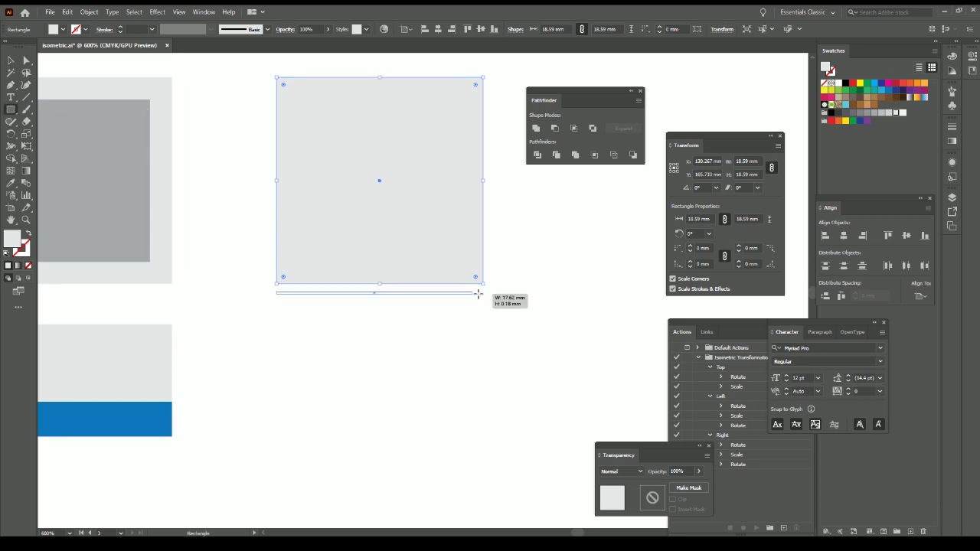
{"action": "left_click_drag", "start_coordinate": [277, 177], "coordinate": [277, 177]}
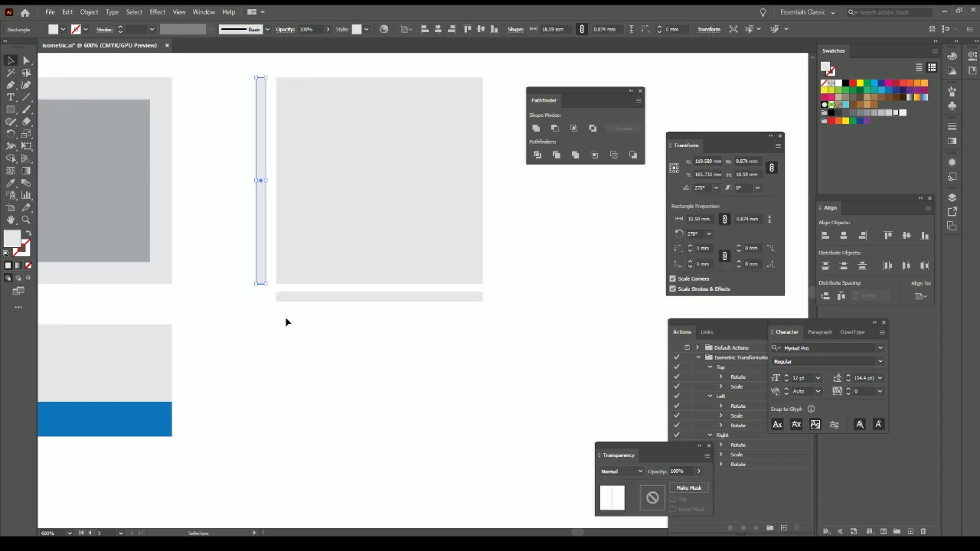
{"action": "left_click", "coordinate": [555, 305]}
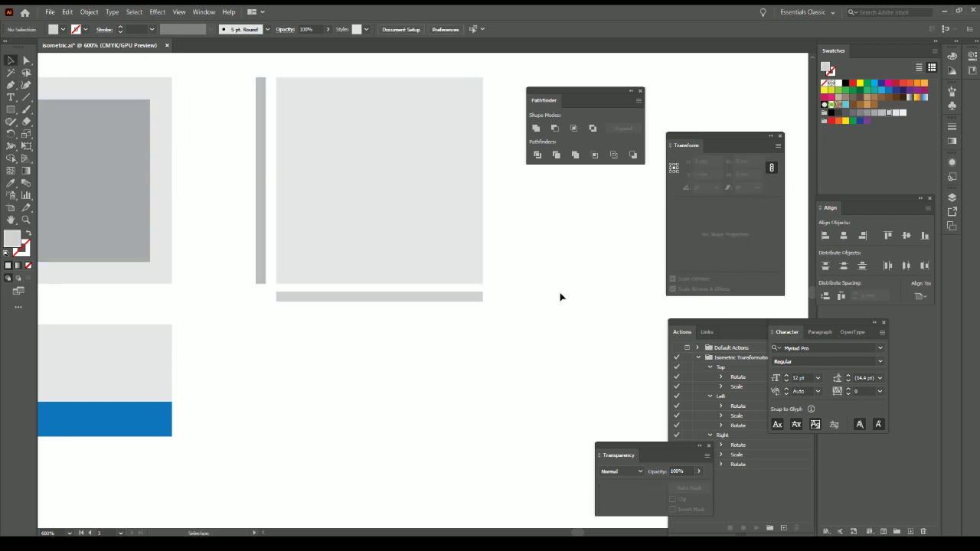
Add a light blue panel below the square, slant its corner, and place the grey piece behind it.
{"action": "left_click_drag", "start_coordinate": [442, 402], "coordinate": [441, 402]}
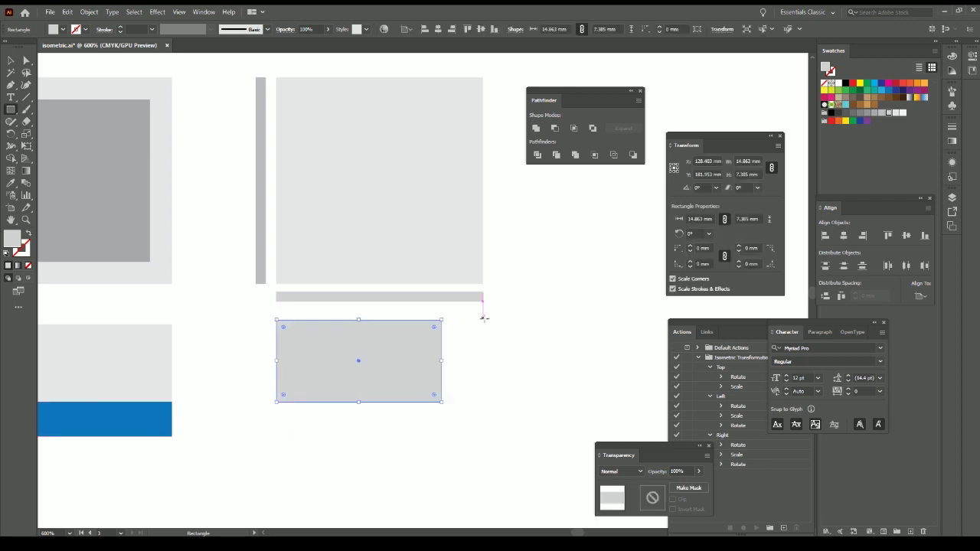
{"action": "left_click_drag", "start_coordinate": [483, 320], "coordinate": [441, 401]}
{"action": "left_click", "coordinate": [364, 335]}
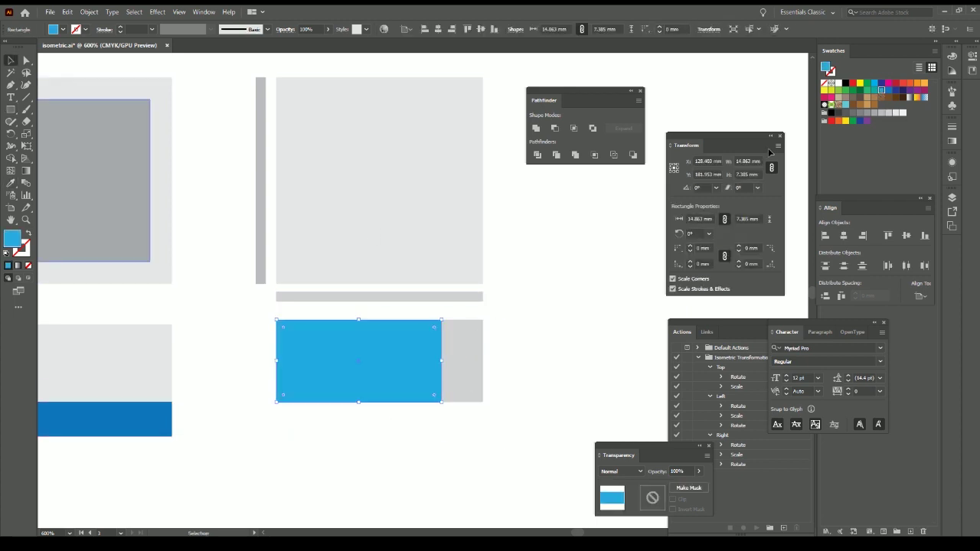
{"action": "double_click", "coordinate": [12, 239]}
{"action": "left_click", "coordinate": [525, 188]}
{"action": "key", "text": "a"}
{"action": "left_click_drag", "start_coordinate": [276, 401], "coordinate": [197, 401]}
{"action": "key", "text": "ctrl+z"}
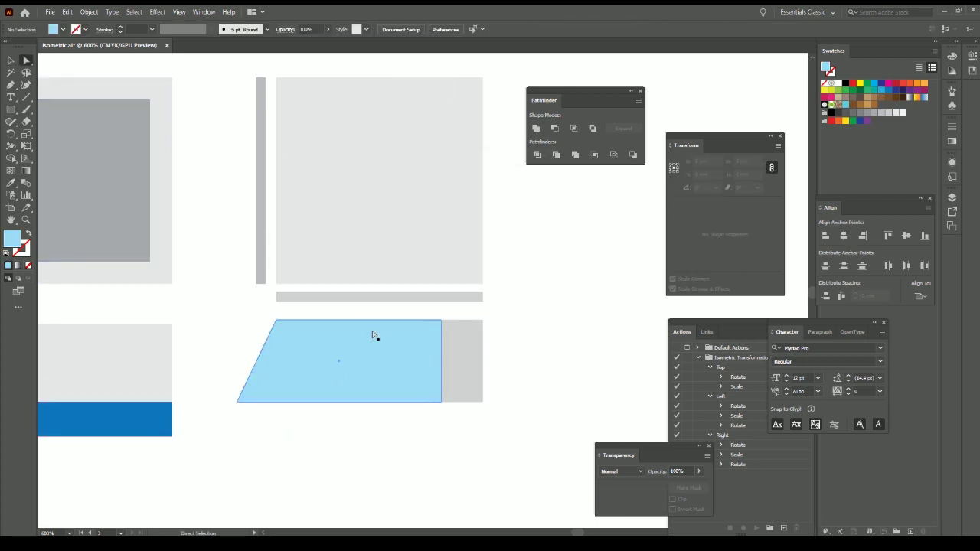
{"action": "key", "text": "ctrl+z"}
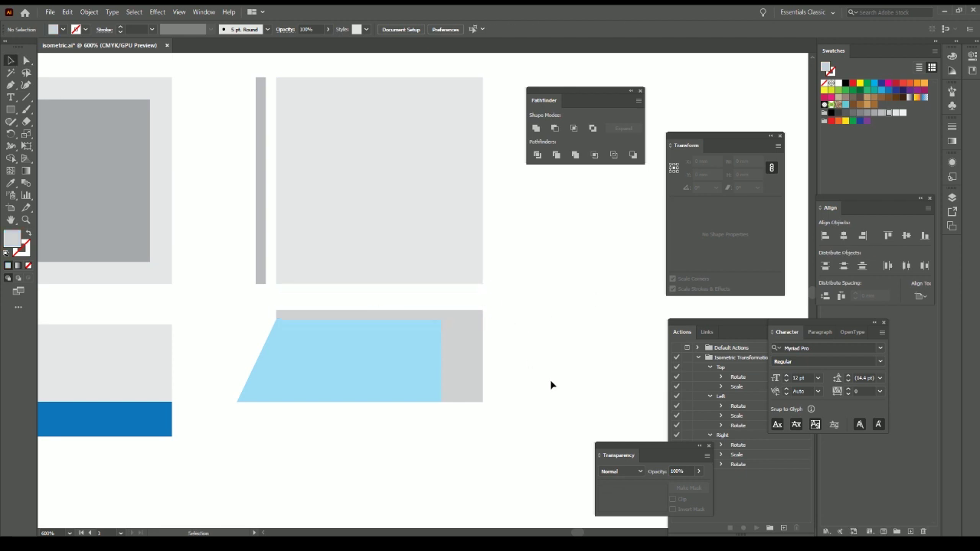
{"action": "scroll", "coordinate": [551, 385], "scroll_direction": "down", "scroll_amount": 3}
{"action": "left_click", "coordinate": [387, 269]}
{"action": "left_click", "coordinate": [557, 267]}
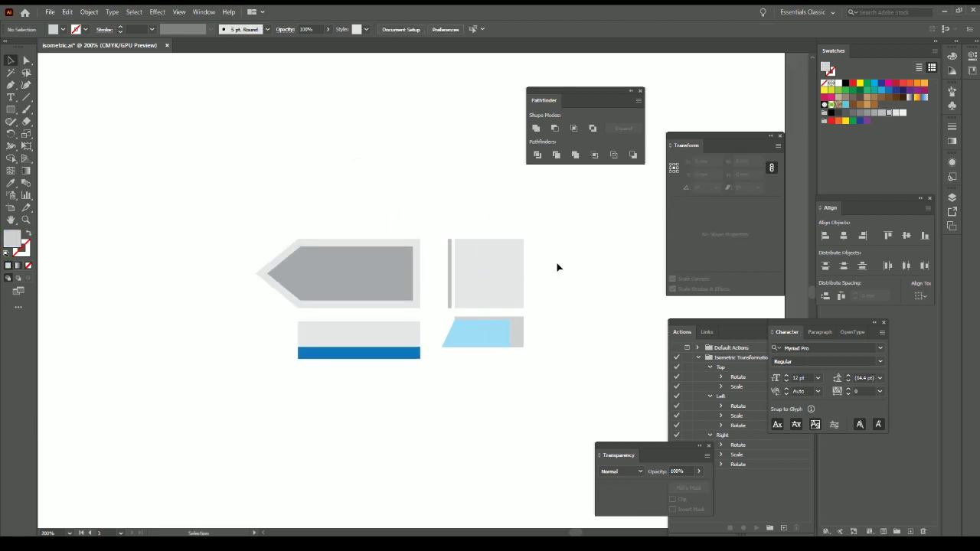
Duplicate the hull, panel and square pieces below the originals.
{"action": "left_click", "coordinate": [316, 353]}
{"action": "left_click", "coordinate": [475, 333]}
{"action": "left_click_drag", "start_coordinate": [383, 348], "coordinate": [415, 391]}
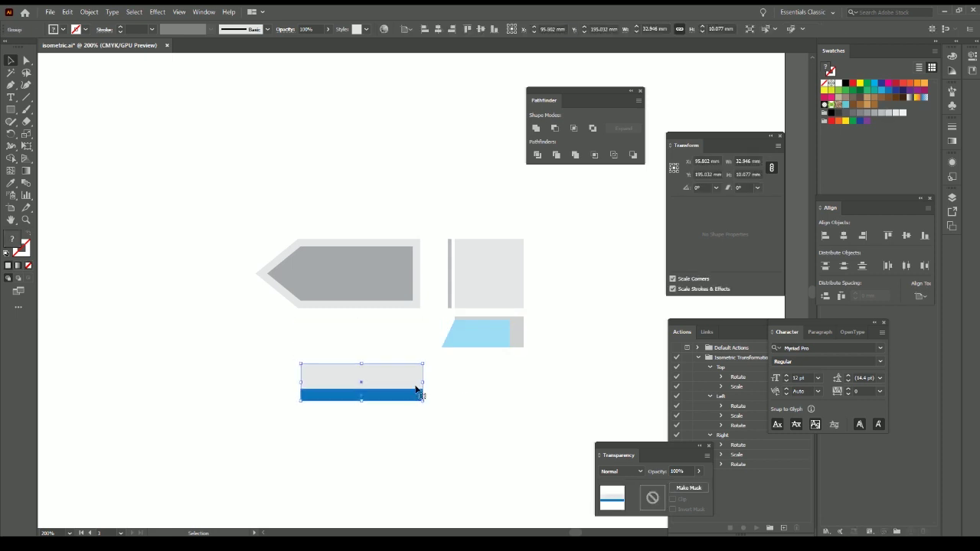
{"action": "key", "text": "ctrl+z"}
{"action": "left_click", "coordinate": [498, 419]}
{"action": "scroll", "coordinate": [517, 337], "scroll_direction": "up", "scroll_amount": 1}
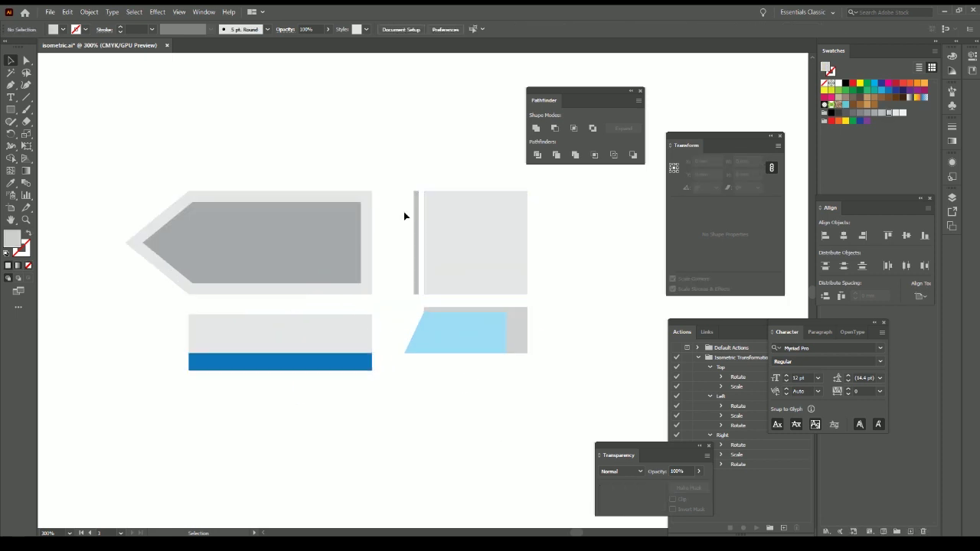
{"action": "left_click", "coordinate": [253, 242]}
{"action": "left_click_drag", "start_coordinate": [406, 229], "coordinate": [416, 345]}
Play the Top isometric action on the pointed deck shape.
{"action": "left_click", "coordinate": [651, 383]}
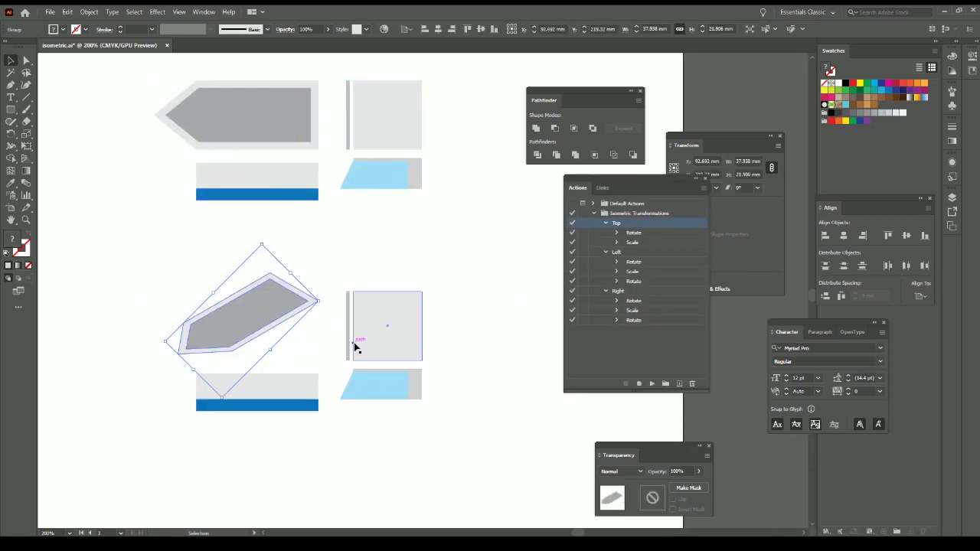
{"action": "left_click_drag", "start_coordinate": [211, 306], "coordinate": [429, 306]}
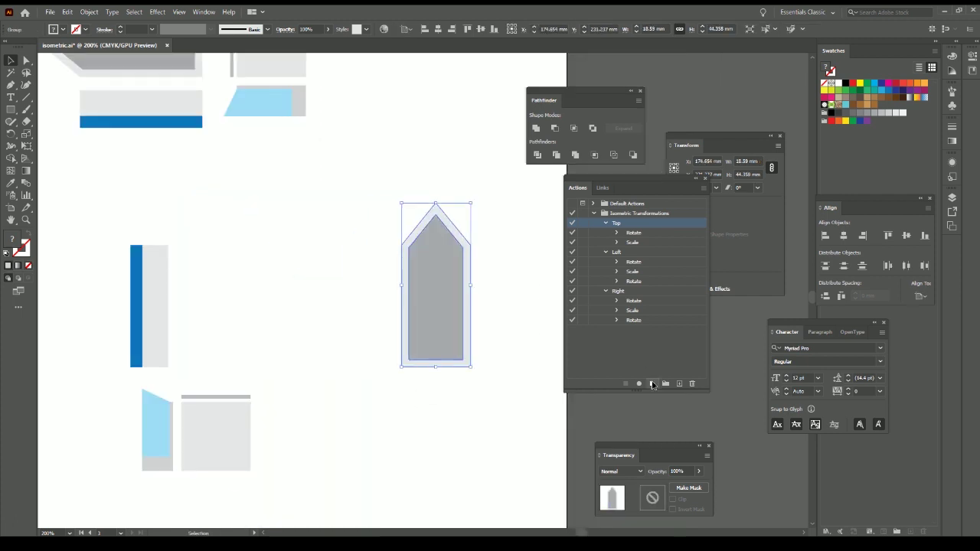
{"action": "left_click", "coordinate": [652, 383]}
{"action": "key", "text": "ctrl+z"}
{"action": "key", "text": "ctrl+z"}
Skew the blue-striped panel with the Left isometric action and move it right.
{"action": "left_click", "coordinate": [616, 252]}
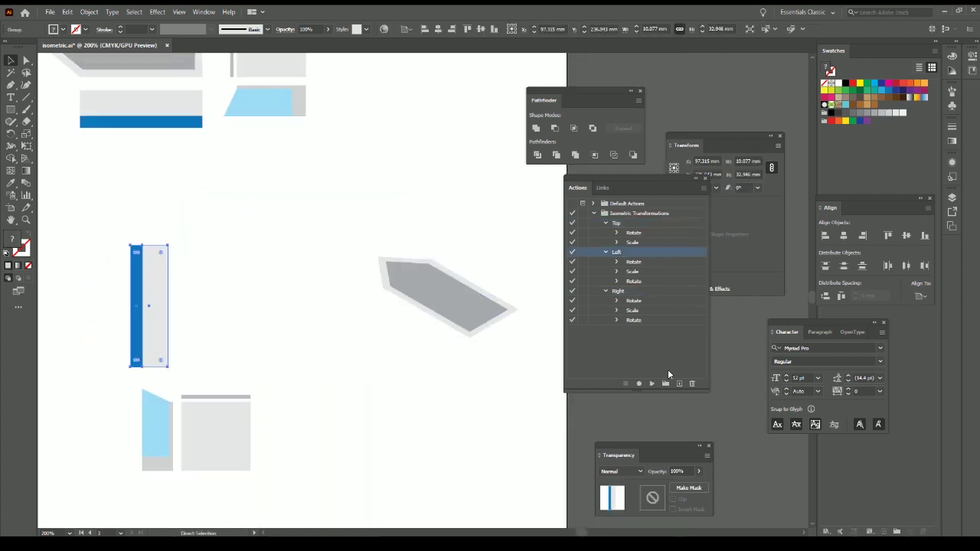
{"action": "left_click", "coordinate": [651, 384]}
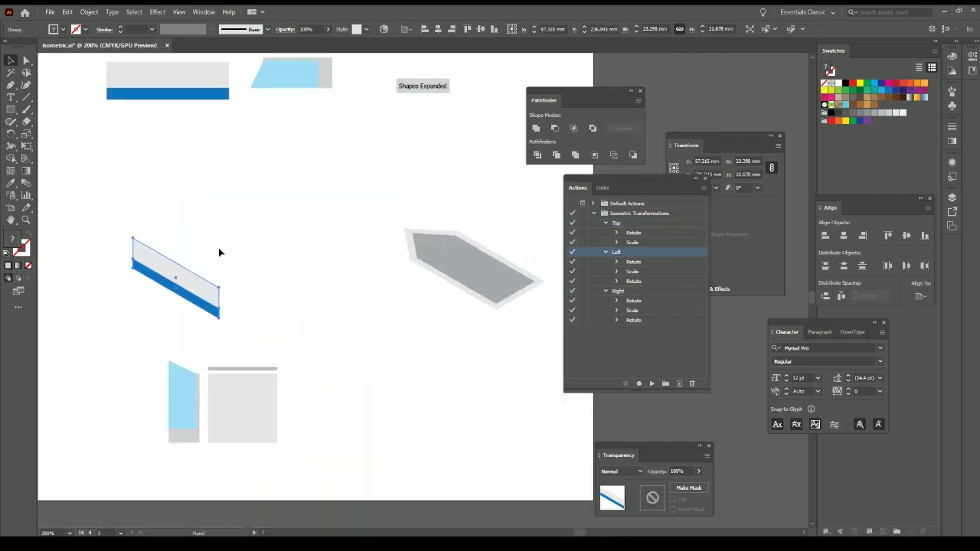
{"action": "left_click_drag", "start_coordinate": [219, 247], "coordinate": [411, 264]}
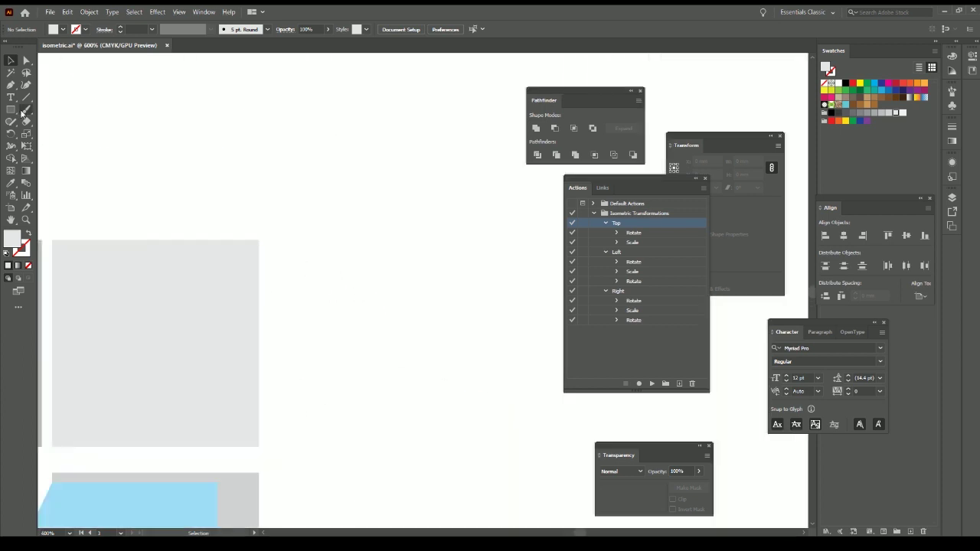
Make a grey panel with an eyedropped blue window into an isometric right face.
{"action": "left_click_drag", "start_coordinate": [368, 386], "coordinate": [368, 153]}
{"action": "left_click_drag", "start_coordinate": [381, 243], "coordinate": [380, 355]}
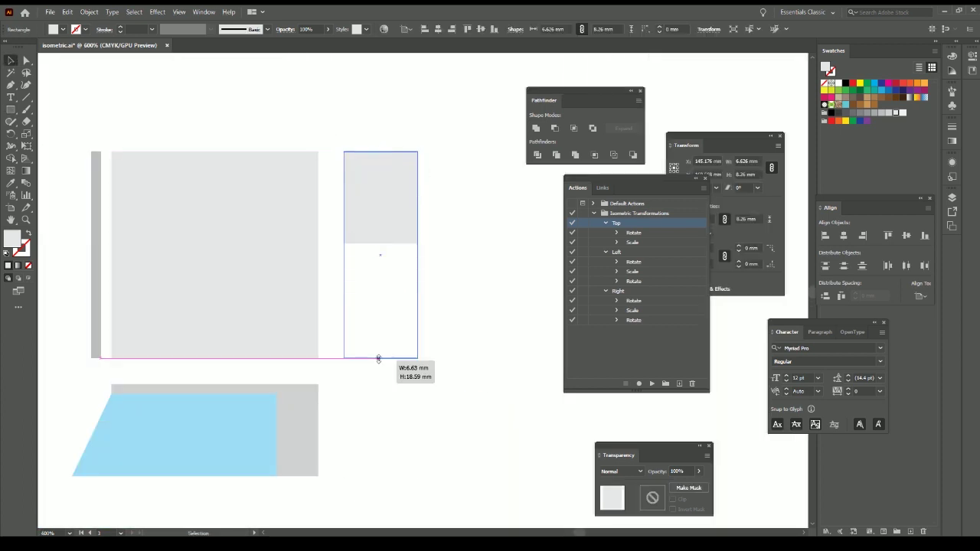
{"action": "mouse_move", "coordinate": [421, 149]}
{"action": "left_mouse_down"}
{"action": "mouse_move", "coordinate": [346, 275]}
{"action": "mouse_move", "coordinate": [407, 461]}
{"action": "left_mouse_up"}
{"action": "left_click_drag", "start_coordinate": [442, 402], "coordinate": [442, 384]}
{"action": "key", "text": "m"}
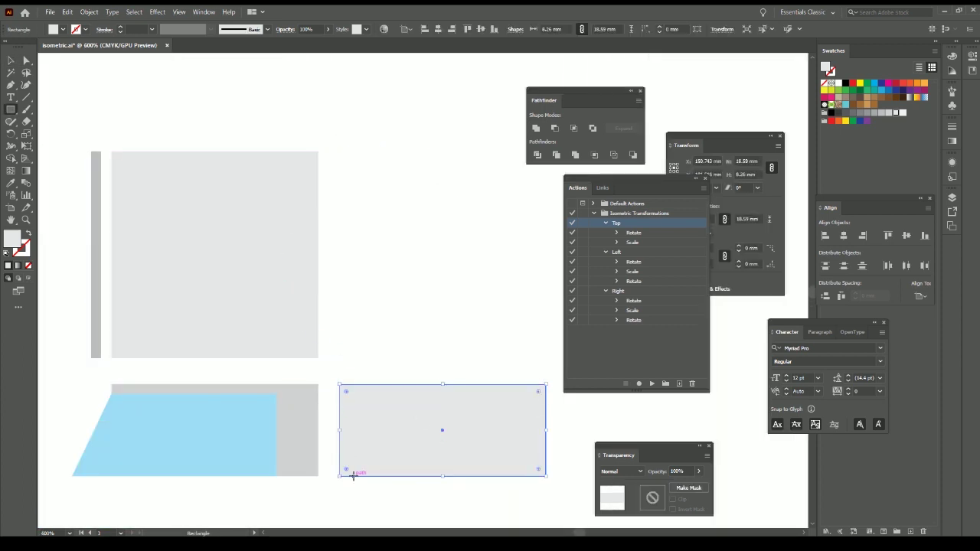
{"action": "key", "text": "i"}
{"action": "left_click", "coordinate": [277, 414]}
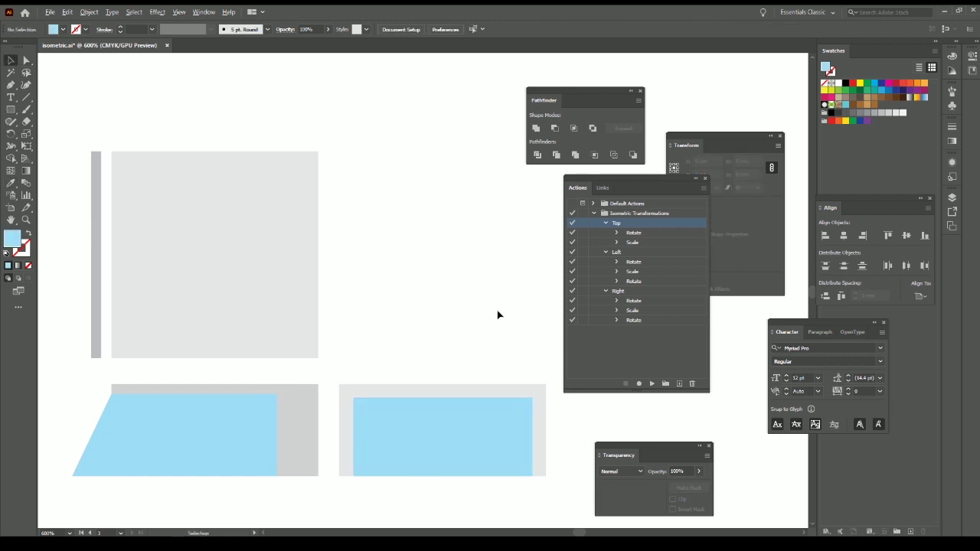
{"action": "key", "text": "ctrl+minus"}
{"action": "key", "text": "ctrl+minus"}
{"action": "key", "text": "ctrl+minus"}
{"action": "left_click", "coordinate": [650, 384]}
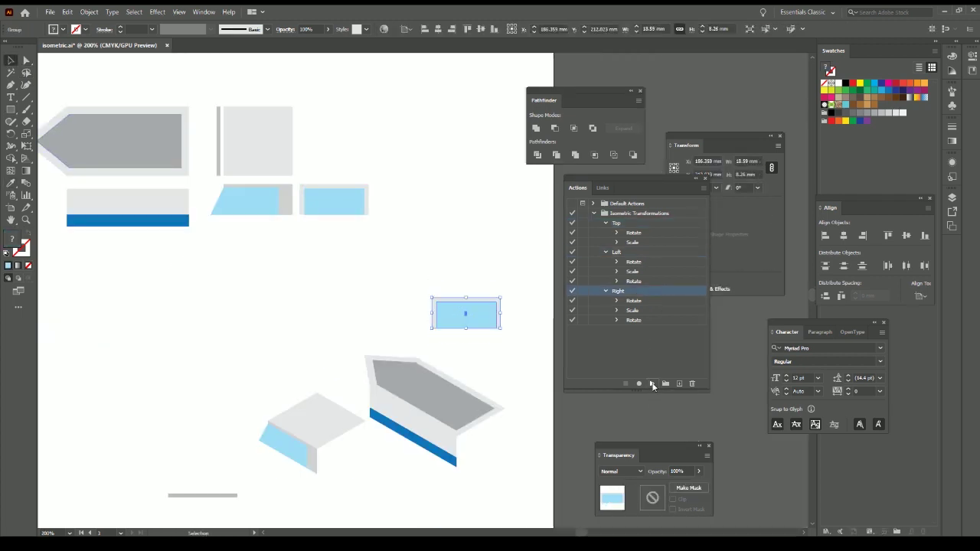
Fill the box's left face with a darker blue.
{"action": "key", "text": "ctrl+plus"}
{"action": "key", "text": "ctrl+plus"}
{"action": "key", "text": "ctrl+plus"}
{"action": "key", "text": "ctrl+plus"}
{"action": "key", "text": "ctrl+plus"}
{"action": "key", "text": "ctrl+plus"}
{"action": "key", "text": "a"}
{"action": "left_click", "coordinate": [510, 219]}
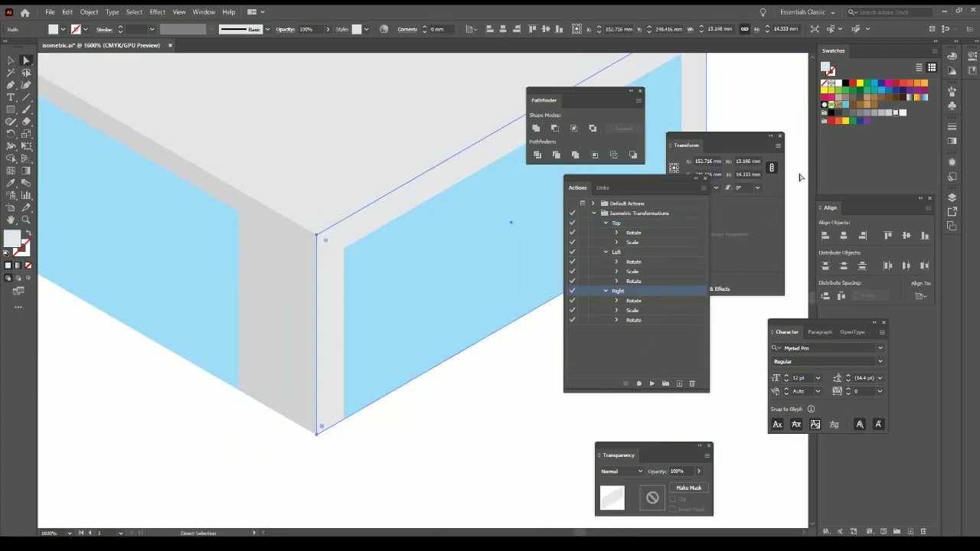
{"action": "left_click", "coordinate": [880, 91]}
{"action": "key", "text": "ctrl+minus"}
{"action": "key", "text": "ctrl+minus"}
{"action": "key", "text": "ctrl+minus"}
Stack the small windowed box on top of the larger box.
{"action": "key", "text": "v"}
{"action": "left_click", "coordinate": [313, 340]}
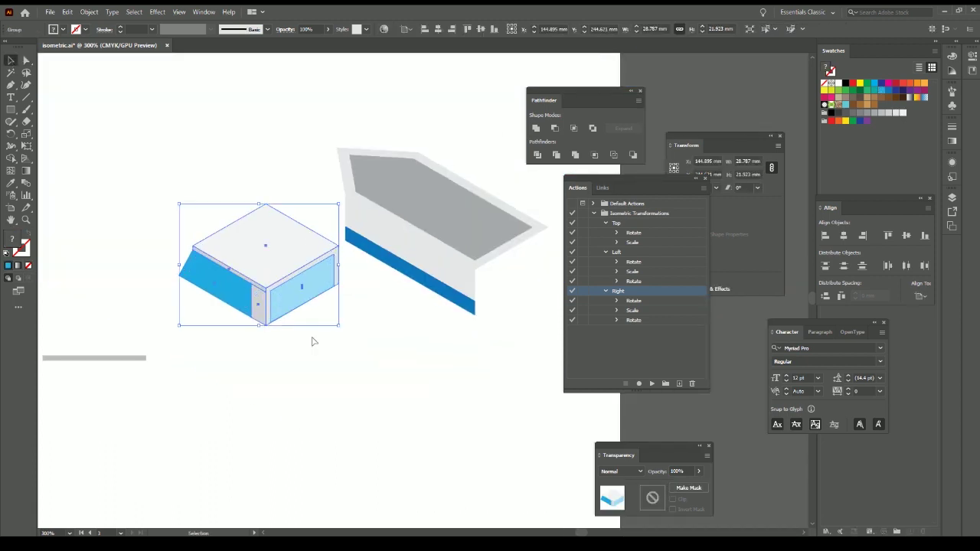
{"action": "mouse_move", "coordinate": [313, 340]}
{"action": "left_mouse_down"}
{"action": "mouse_move", "coordinate": [186, 219]}
{"action": "mouse_move", "coordinate": [326, 348]}
{"action": "mouse_move", "coordinate": [186, 222]}
{"action": "left_mouse_up"}
{"action": "key", "text": "ctrl+plus"}
{"action": "key", "text": "ctrl+plus"}
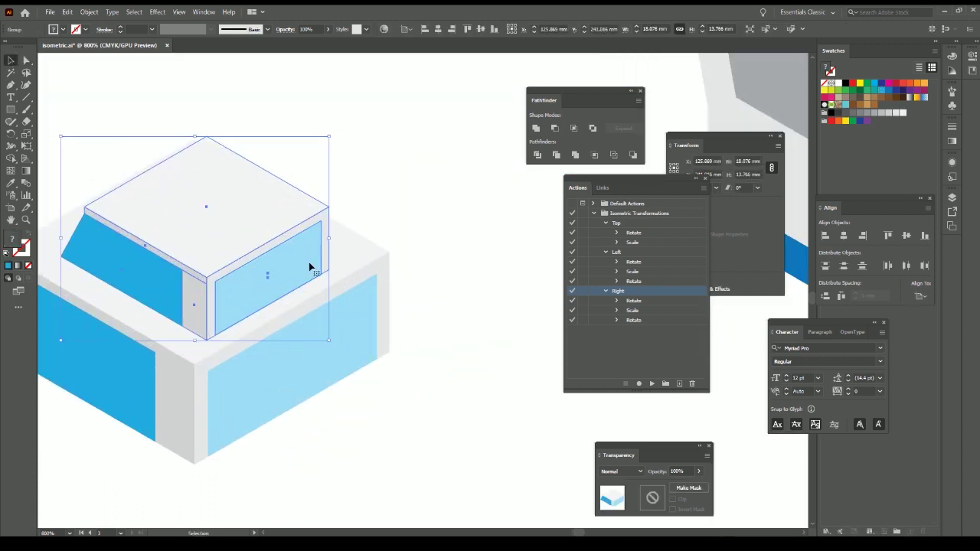
{"action": "left_click_drag", "start_coordinate": [308, 262], "coordinate": [328, 290]}
{"action": "left_click", "coordinate": [401, 266]}
{"action": "scroll", "coordinate": [352, 292], "scroll_direction": "up", "scroll_amount": 2}
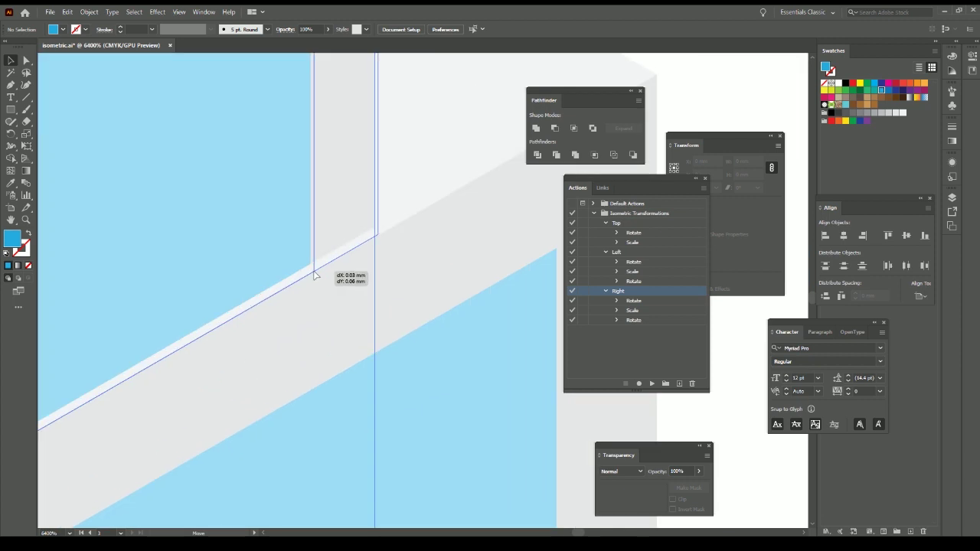
{"action": "scroll", "coordinate": [352, 291], "scroll_direction": "down", "scroll_amount": 2}
{"action": "scroll", "coordinate": [509, 304], "scroll_direction": "down", "scroll_amount": 3}
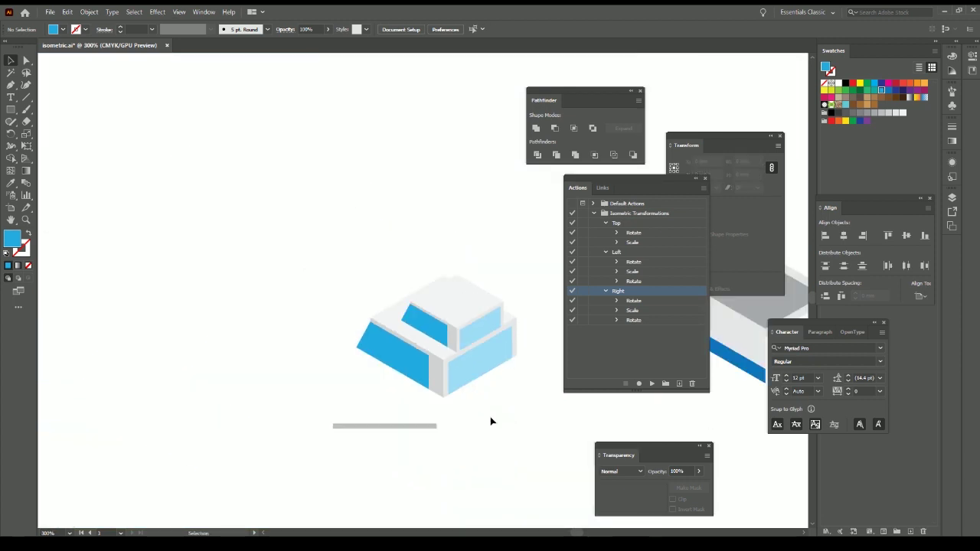
Move the cabin aside and clip an offset copy of the deck inside it with Draw Inside.
{"action": "mouse_move", "coordinate": [513, 241]}
{"action": "left_mouse_down"}
{"action": "mouse_move", "coordinate": [421, 262]}
{"action": "mouse_move", "coordinate": [412, 164]}
{"action": "left_mouse_up"}
{"action": "left_click_drag", "start_coordinate": [361, 313], "coordinate": [341, 306]}
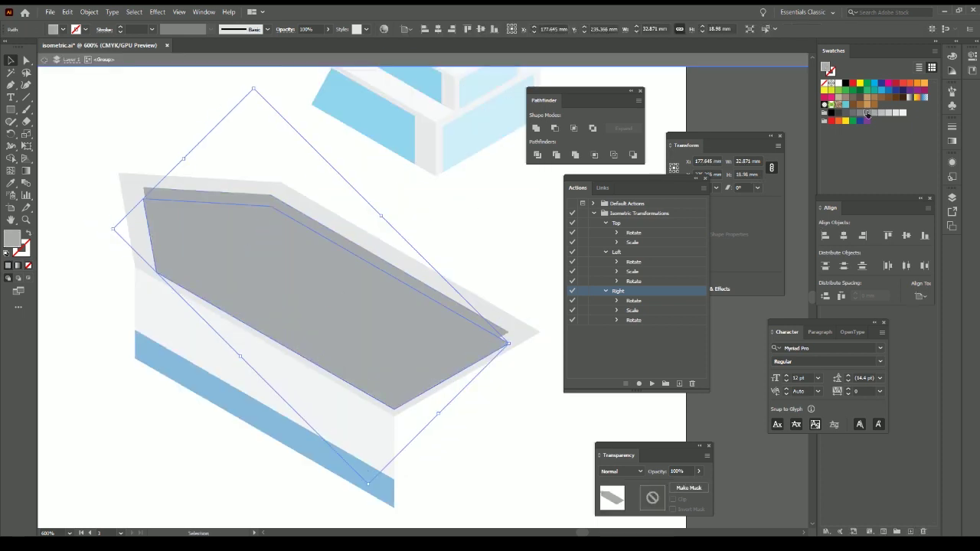
{"action": "key", "text": "ctrl+z"}
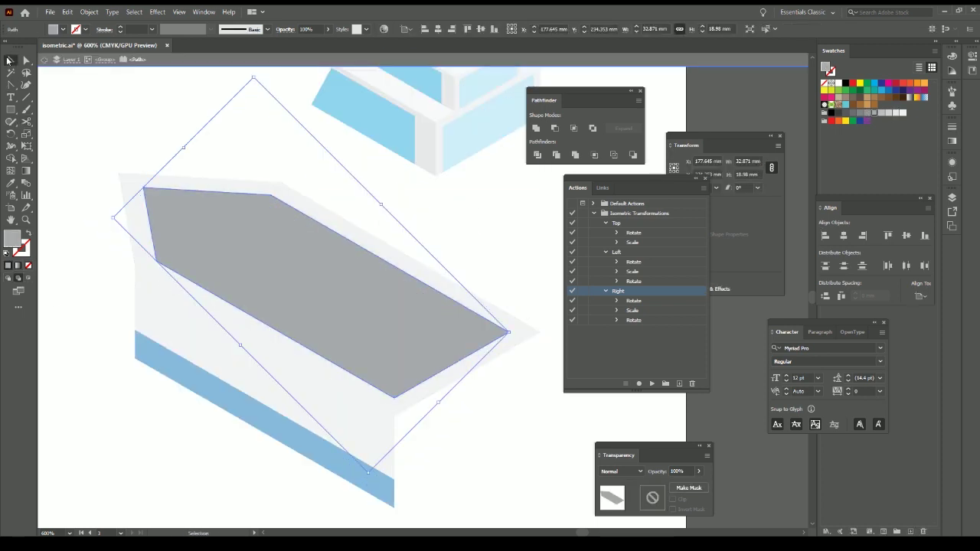
{"action": "left_click", "coordinate": [339, 280]}
{"action": "left_click_drag", "start_coordinate": [363, 293], "coordinate": [356, 216]}
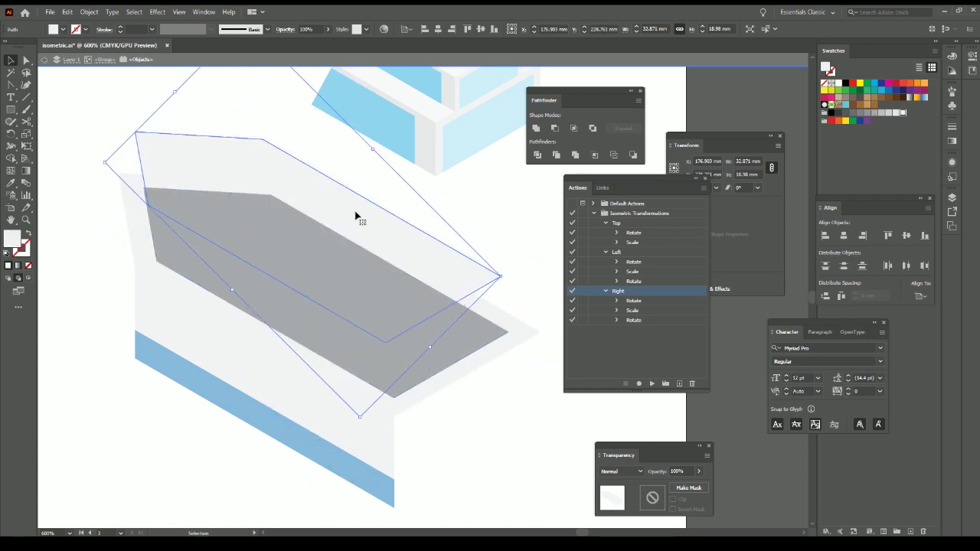
{"action": "left_click", "coordinate": [29, 282]}
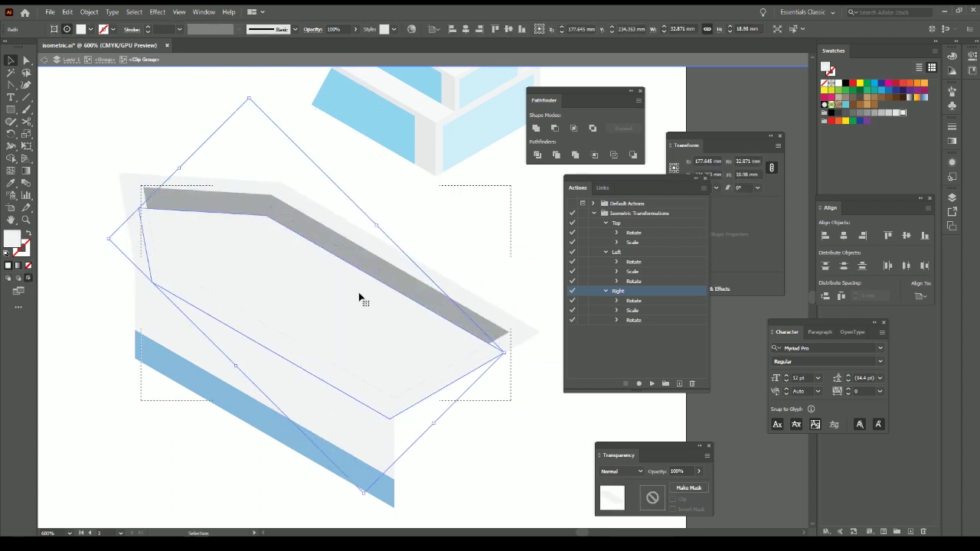
Select the deck path and inspect the thin dark-grey rim along its back edges.
{"action": "scroll", "coordinate": [427, 227], "scroll_direction": "up", "scroll_amount": 1}
{"action": "left_click", "coordinate": [540, 372]}
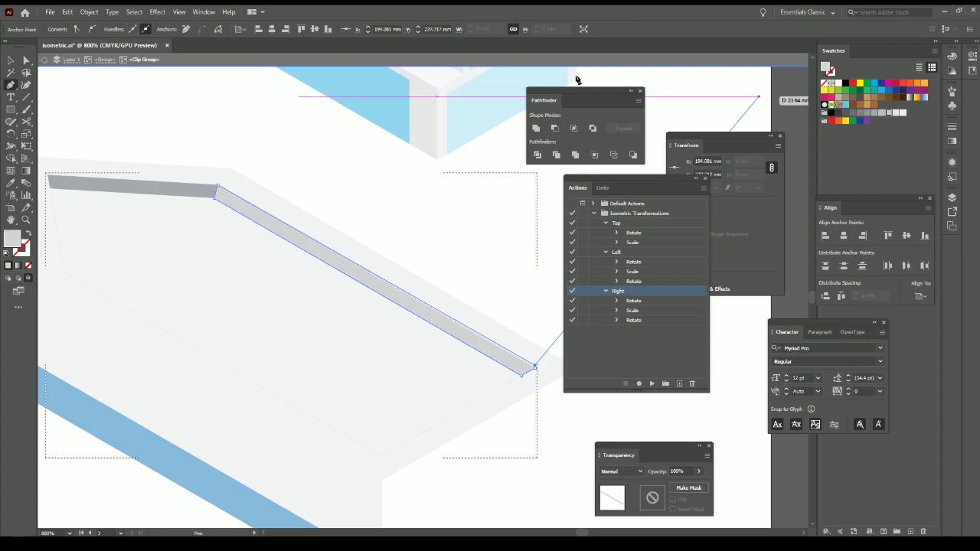
{"action": "scroll", "coordinate": [182, 120], "scroll_direction": "down", "scroll_amount": 1}
{"action": "scroll", "coordinate": [324, 192], "scroll_direction": "down", "scroll_amount": 2}
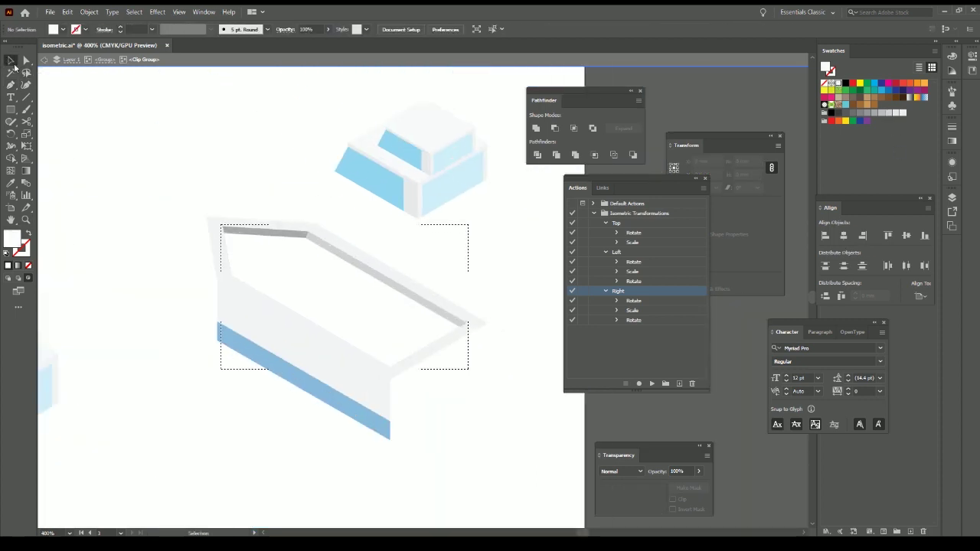
{"action": "scroll", "coordinate": [235, 175], "scroll_direction": "down", "scroll_amount": 2}
{"action": "scroll", "coordinate": [299, 287], "scroll_direction": "up", "scroll_amount": 1}
Turn the blue-striped panel into an isometric stern face on the hull.
{"action": "scroll", "coordinate": [289, 304], "scroll_direction": "up", "scroll_amount": 1}
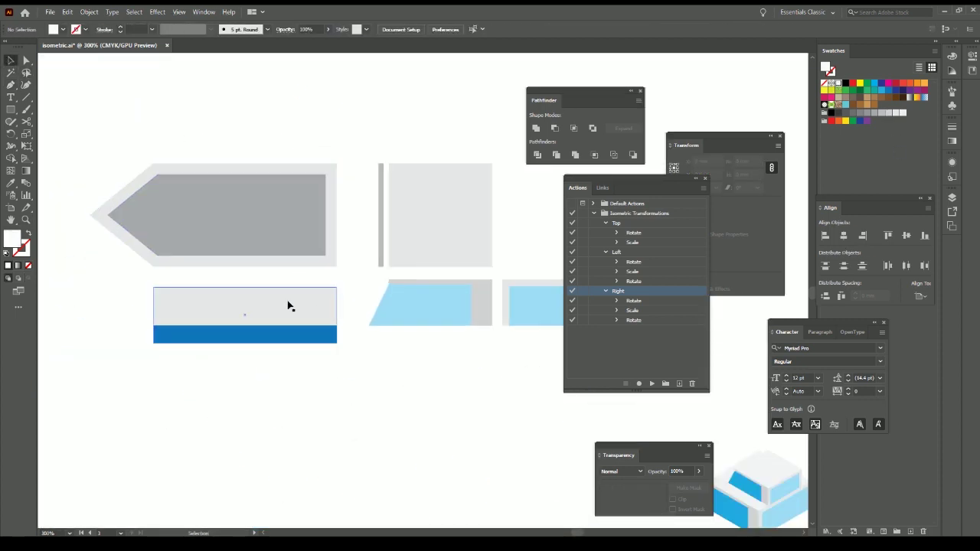
{"action": "mouse_move", "coordinate": [310, 429]}
{"action": "left_mouse_down"}
{"action": "mouse_move", "coordinate": [401, 365]}
{"action": "mouse_move", "coordinate": [399, 380]}
{"action": "left_mouse_up"}
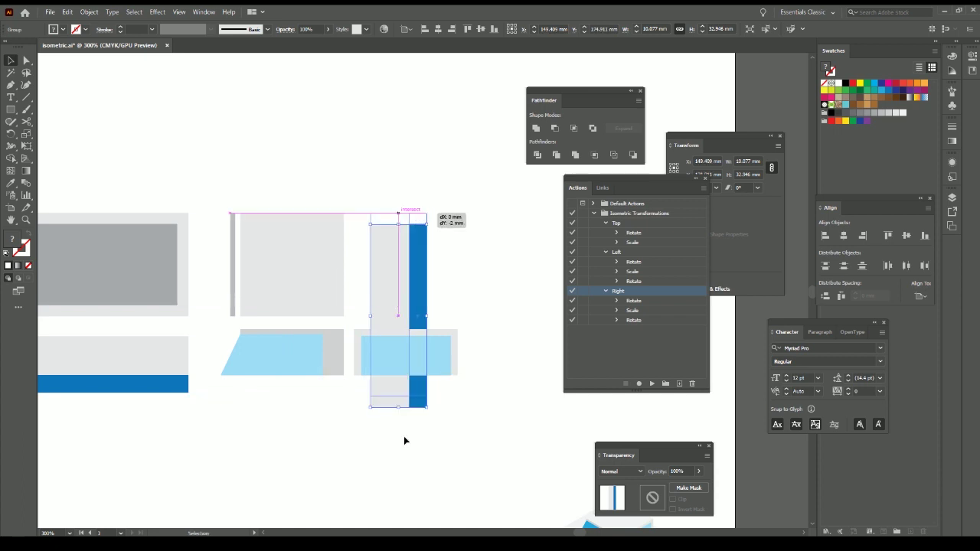
{"action": "scroll", "coordinate": [486, 260], "scroll_direction": "down", "scroll_amount": 1}
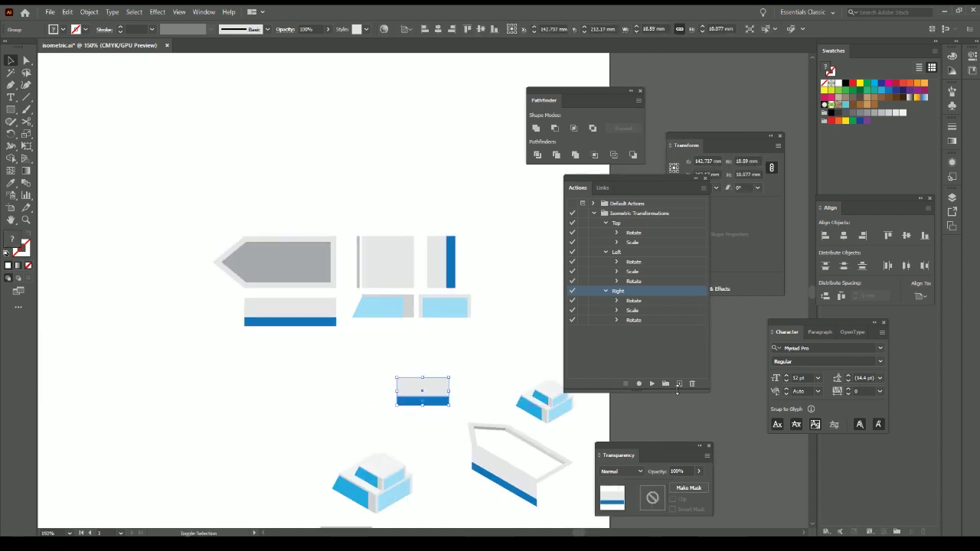
{"action": "left_click", "coordinate": [651, 383]}
Place the windowed cabin block onto the boat deck.
{"action": "scroll", "coordinate": [484, 378], "scroll_direction": "up", "scroll_amount": 1}
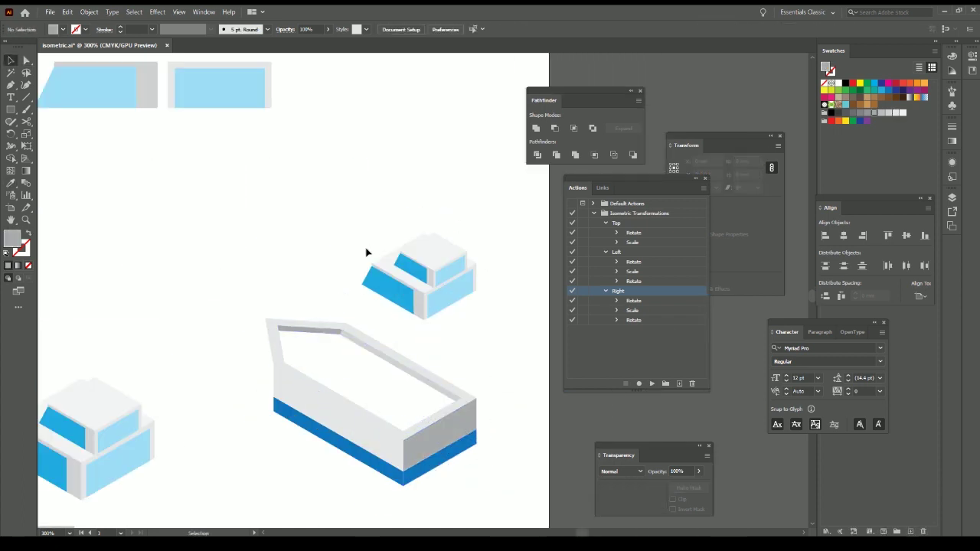
{"action": "mouse_move", "coordinate": [431, 272]}
{"action": "left_mouse_down"}
{"action": "mouse_move", "coordinate": [398, 371]}
{"action": "mouse_move", "coordinate": [416, 394]}
{"action": "left_mouse_up"}
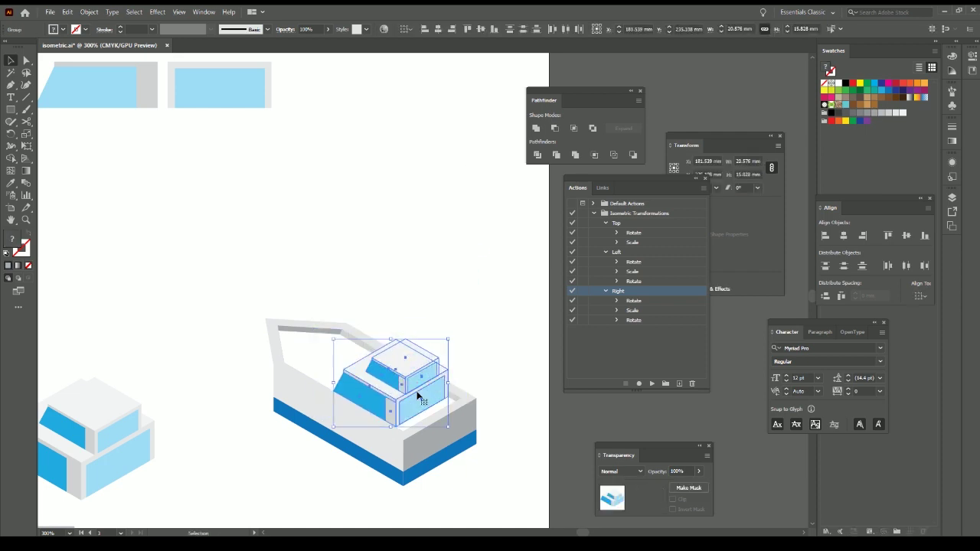
{"action": "left_click", "coordinate": [452, 368]}
{"action": "scroll", "coordinate": [239, 385], "scroll_direction": "up", "scroll_amount": 2}
Draw the blue band along the hull's bottom edge with the Pen tool.
{"action": "key", "text": "p"}
{"action": "left_click", "coordinate": [348, 459]}
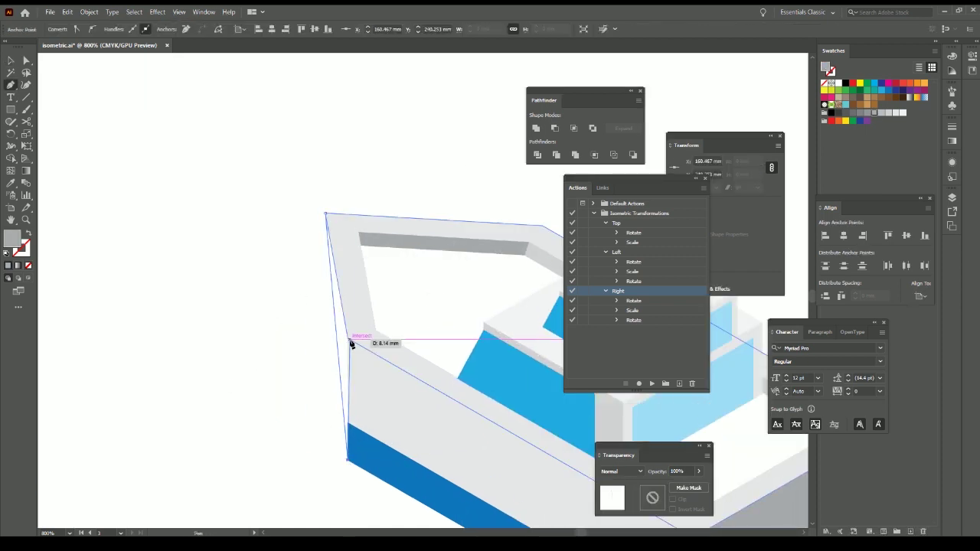
{"action": "left_click", "coordinate": [168, 235], "text": "ctrl"}
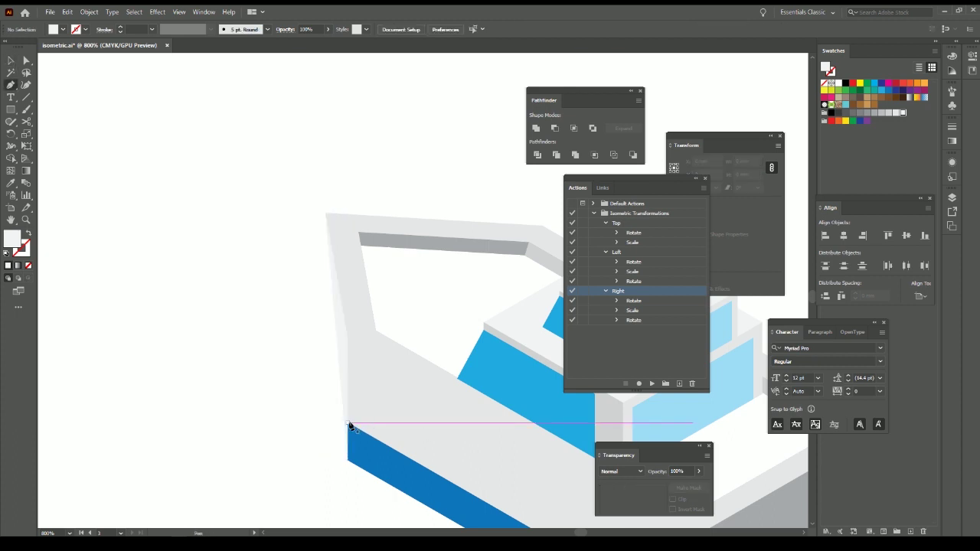
{"action": "left_click", "coordinate": [336, 322]}
{"action": "left_click", "coordinate": [457, 478]}
Give both lower hull faces blue fills using the Eyedropper and Color Picker.
{"action": "key", "text": "ctrl+0"}
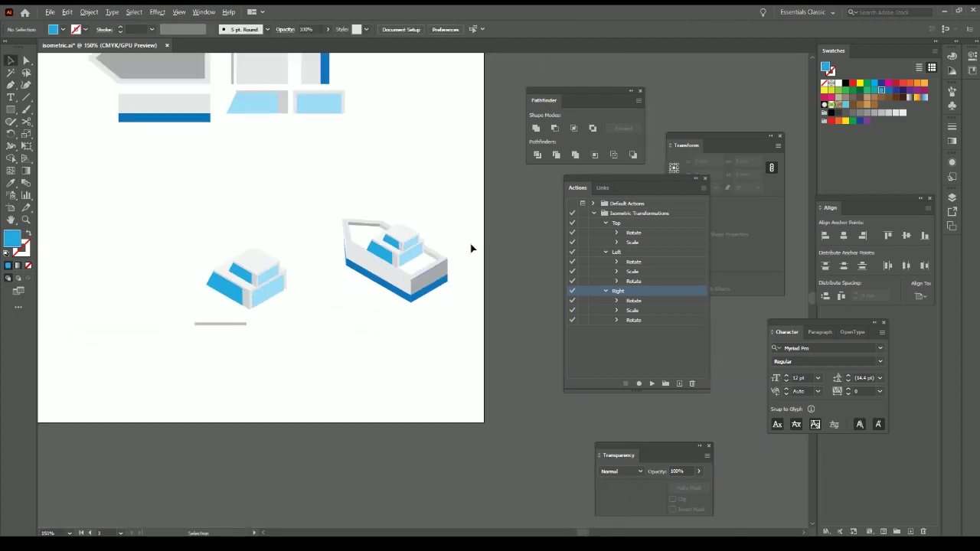
{"action": "scroll", "coordinate": [470, 247], "scroll_direction": "up", "scroll_amount": 3}
{"action": "left_click", "coordinate": [386, 246]}
{"action": "scroll", "coordinate": [386, 245], "scroll_direction": "left", "scroll_amount": 2}
{"action": "left_click", "coordinate": [288, 301]}
{"action": "key", "text": "a"}
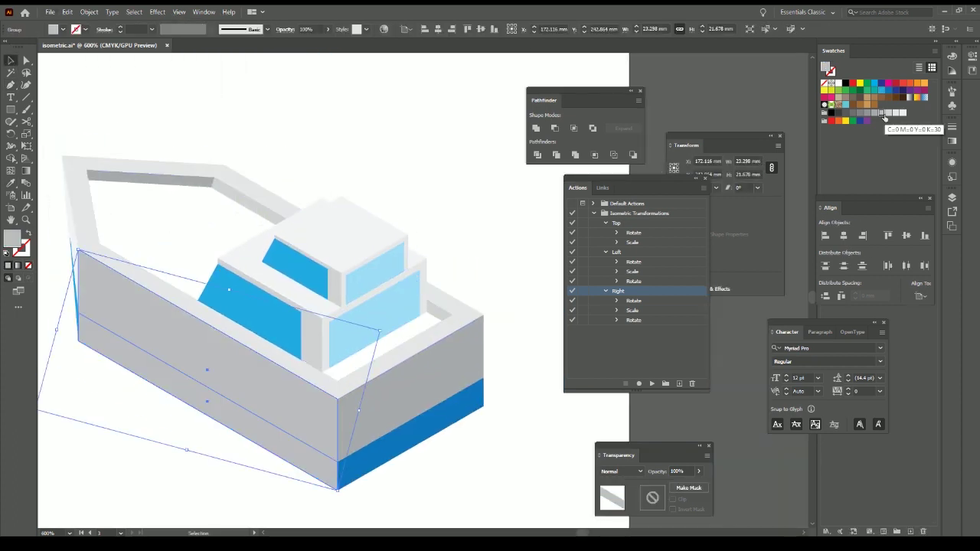
{"action": "left_click", "coordinate": [310, 460]}
{"action": "key", "text": "i"}
{"action": "left_click", "coordinate": [431, 425]}
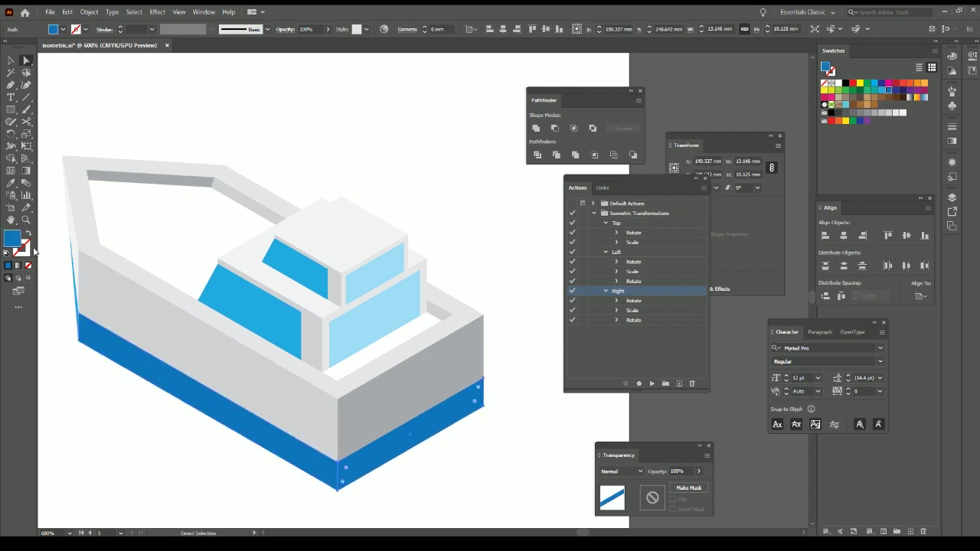
{"action": "double_click", "coordinate": [12, 239]}
{"action": "left_click", "coordinate": [525, 186]}
Make the left-facing cabin windows light cyan.
{"action": "left_click", "coordinate": [374, 317]}
{"action": "left_click", "coordinate": [373, 274], "text": "shift"}
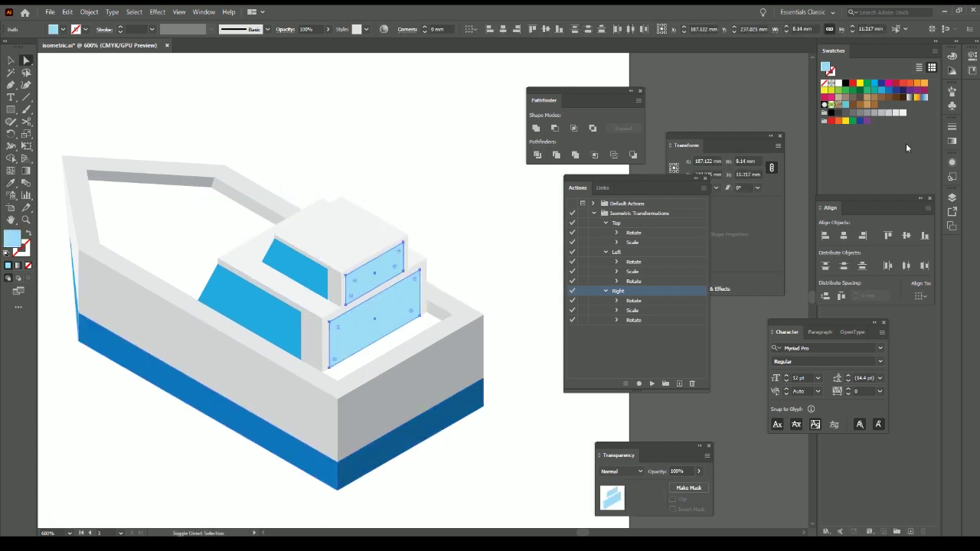
{"action": "left_click", "coordinate": [888, 90]}
{"action": "left_click", "coordinate": [844, 108]}
{"action": "left_click", "coordinate": [373, 274]}
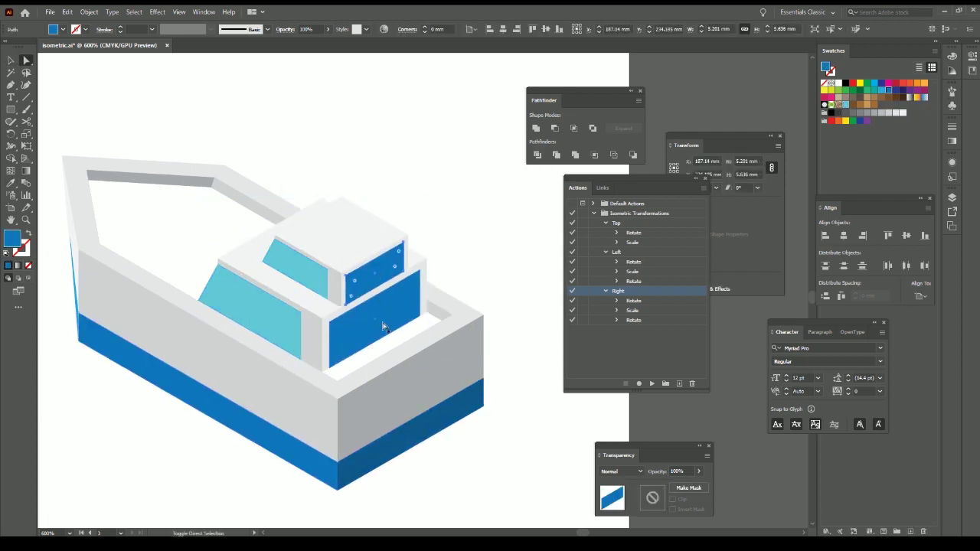
Set the right-facing cabin windows to dark teal and deselect everything.
{"action": "key", "text": "i"}
{"action": "left_click", "coordinate": [252, 307]}
{"action": "double_click", "coordinate": [12, 239]}
{"action": "left_click", "coordinate": [525, 186]}
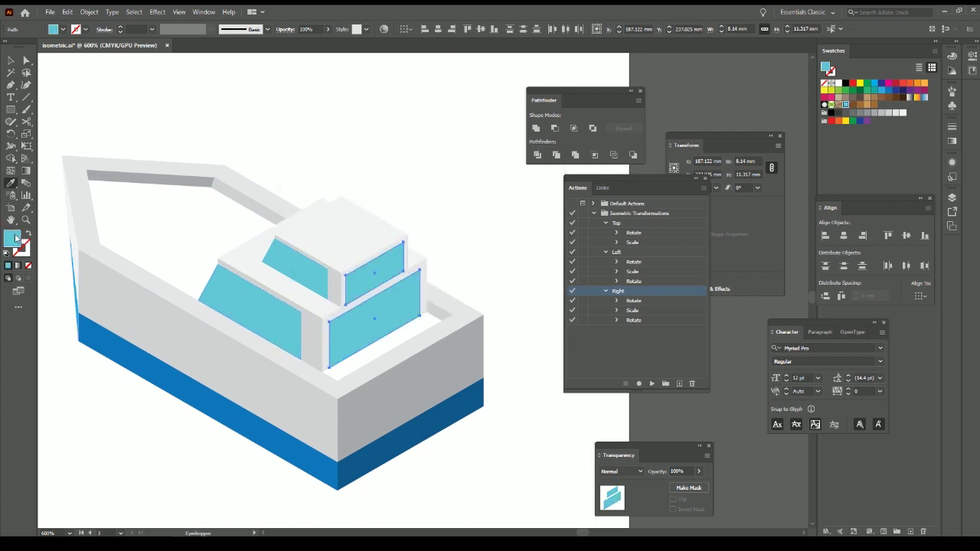
{"action": "double_click", "coordinate": [12, 239]}
{"action": "left_click", "coordinate": [525, 190]}
{"action": "key", "text": "v"}
{"action": "left_click", "coordinate": [317, 144]}
{"action": "scroll", "coordinate": [317, 144], "scroll_direction": "down", "scroll_amount": 2}
{"action": "scroll", "coordinate": [302, 142], "scroll_direction": "up", "scroll_amount": 4}
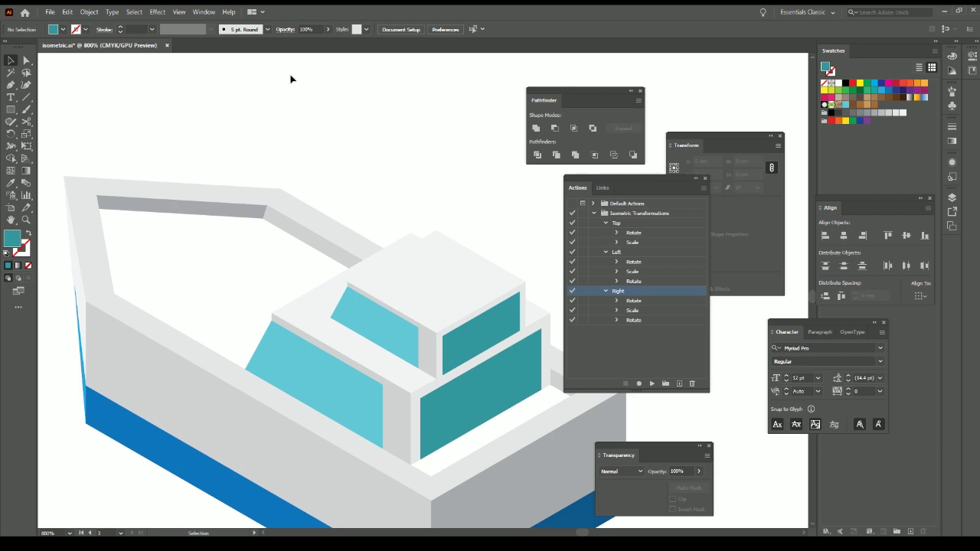
{"action": "left_click_drag", "start_coordinate": [218, 242], "coordinate": [279, 146]}
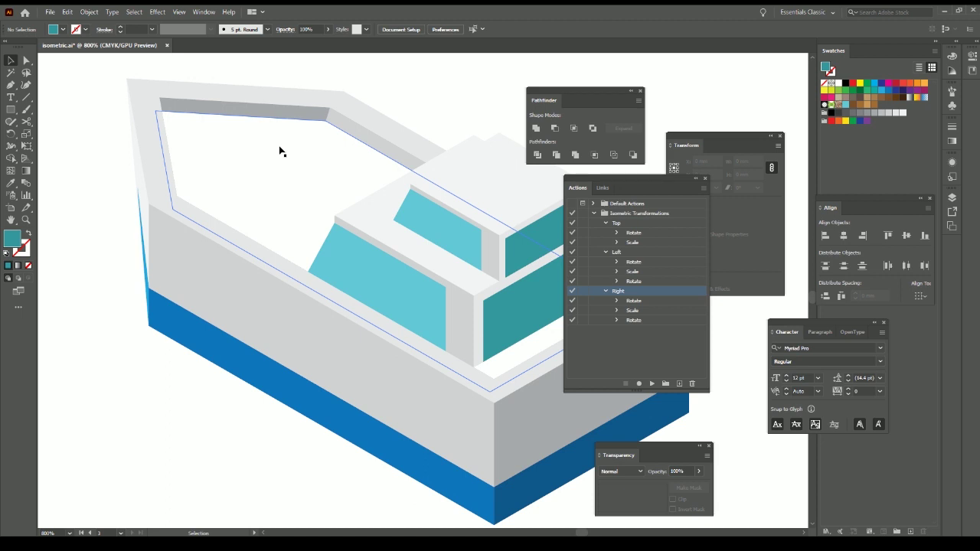
Draw a small circle below the boat, swap fill and stroke, and expand it into a ring.
{"action": "left_click_drag", "start_coordinate": [170, 417], "coordinate": [220, 466]}
{"action": "left_click", "coordinate": [951, 126]}
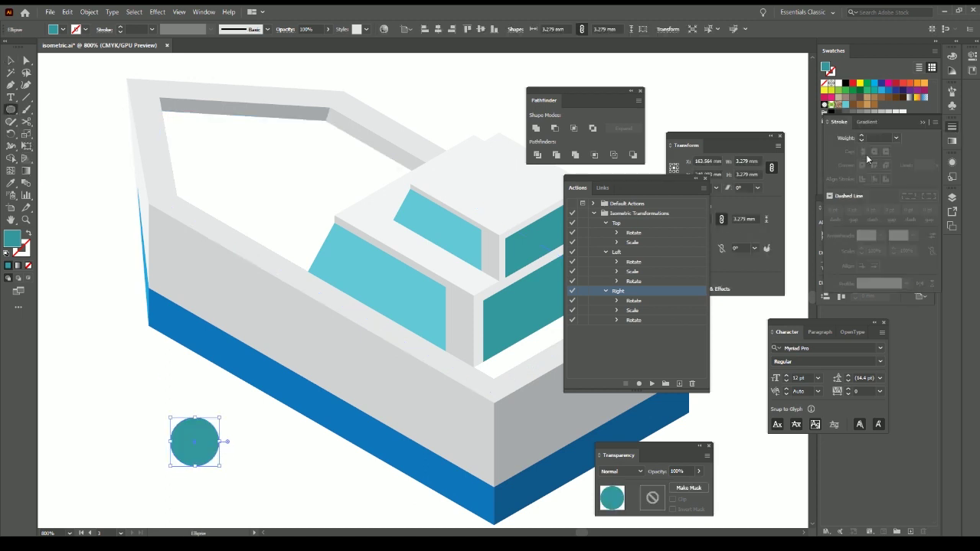
{"action": "left_click", "coordinate": [29, 235]}
{"action": "left_click", "coordinate": [89, 11]}
{"action": "left_click", "coordinate": [107, 164]}
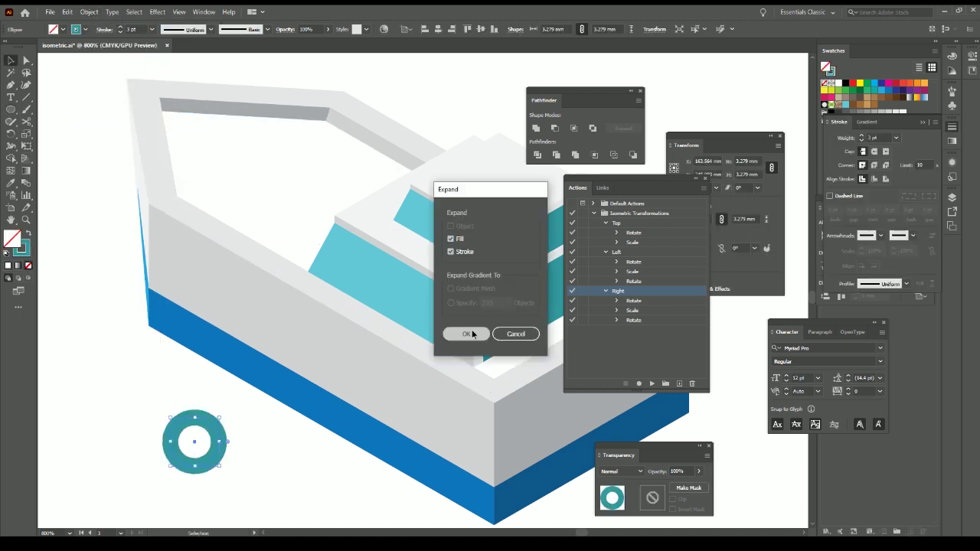
Divide the ring into quarters using horizontal and vertical lines through its centre.
{"action": "left_click", "coordinate": [462, 332]}
{"action": "scroll", "coordinate": [161, 474], "scroll_direction": "up", "scroll_amount": 3}
{"action": "left_click_drag", "start_coordinate": [155, 355], "coordinate": [366, 355]}
{"action": "left_click_drag", "start_coordinate": [260, 252], "coordinate": [260, 470]}
{"action": "key", "text": "v"}
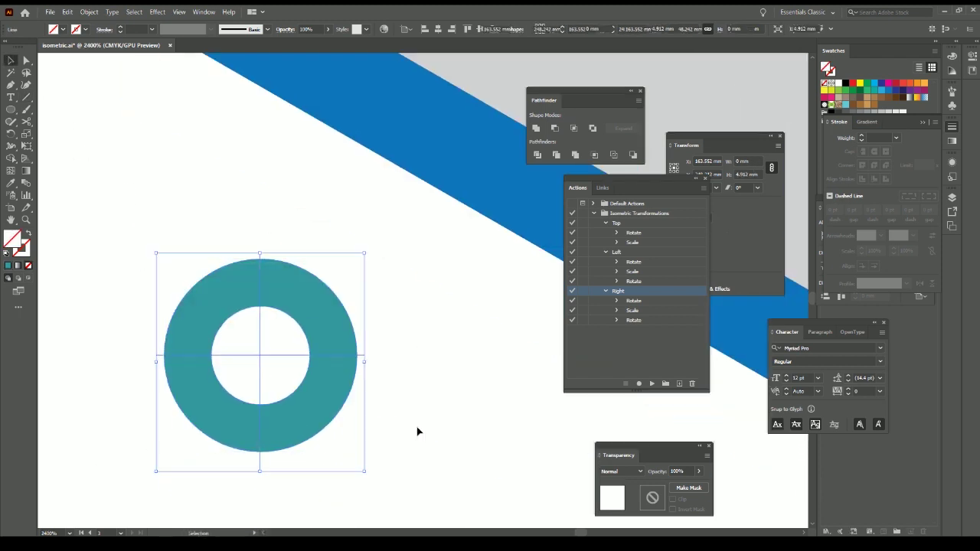
{"action": "left_click", "coordinate": [537, 155]}
{"action": "right_click", "coordinate": [344, 291]}
{"action": "left_click", "coordinate": [267, 361]}
Apply one radial gradient across the ring quarters with a lighter grey inner stop.
{"action": "left_click", "coordinate": [344, 375]}
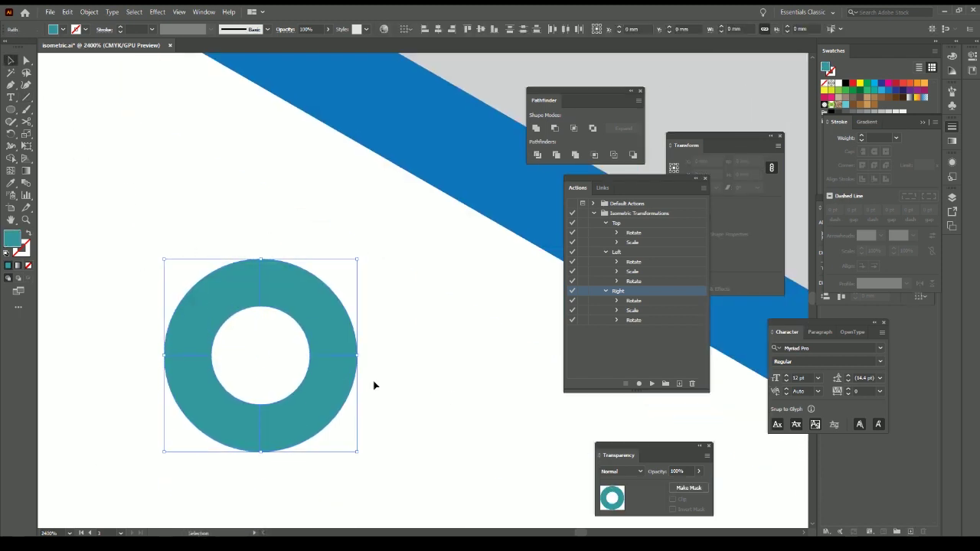
{"action": "left_click", "coordinate": [867, 122]}
{"action": "left_click", "coordinate": [886, 138]}
{"action": "key", "text": "g"}
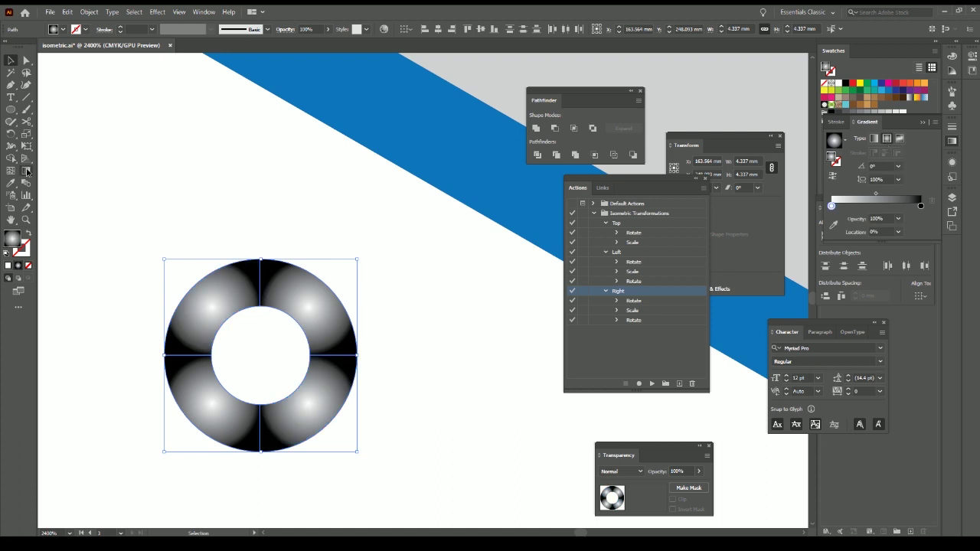
{"action": "left_click_drag", "start_coordinate": [258, 354], "coordinate": [258, 257]}
{"action": "double_click", "coordinate": [832, 201]}
{"action": "left_click_drag", "start_coordinate": [835, 244], "coordinate": [847, 245]}
{"action": "key", "text": "Escape"}
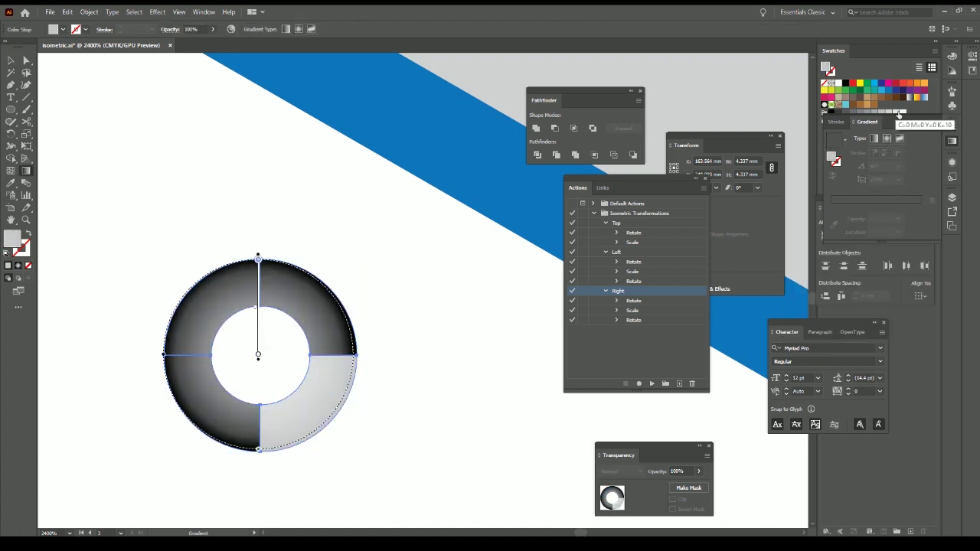
Select the ring's top-left quarter and remove the extra life ring from the hull.
{"action": "key", "text": "v"}
{"action": "left_click", "coordinate": [202, 302]}
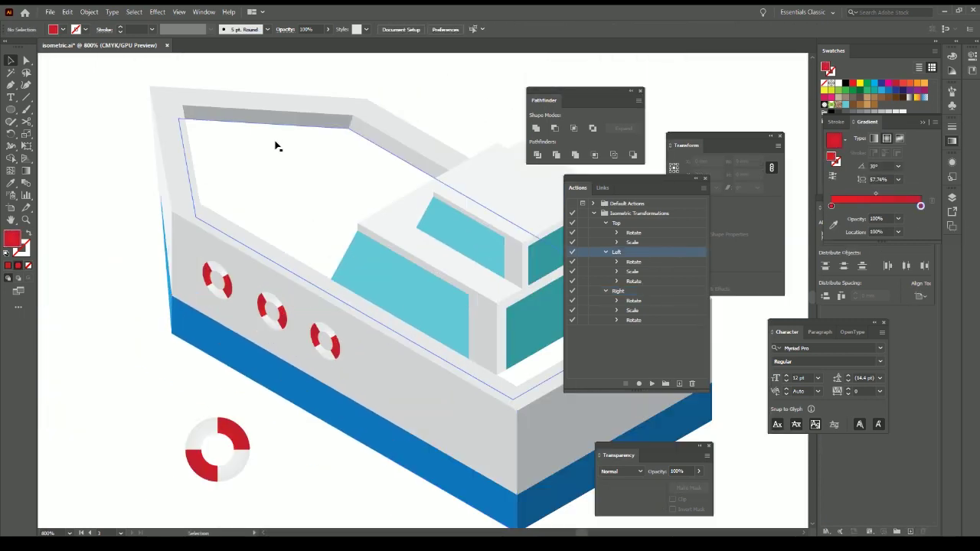
{"action": "key", "text": "ctrl+z"}
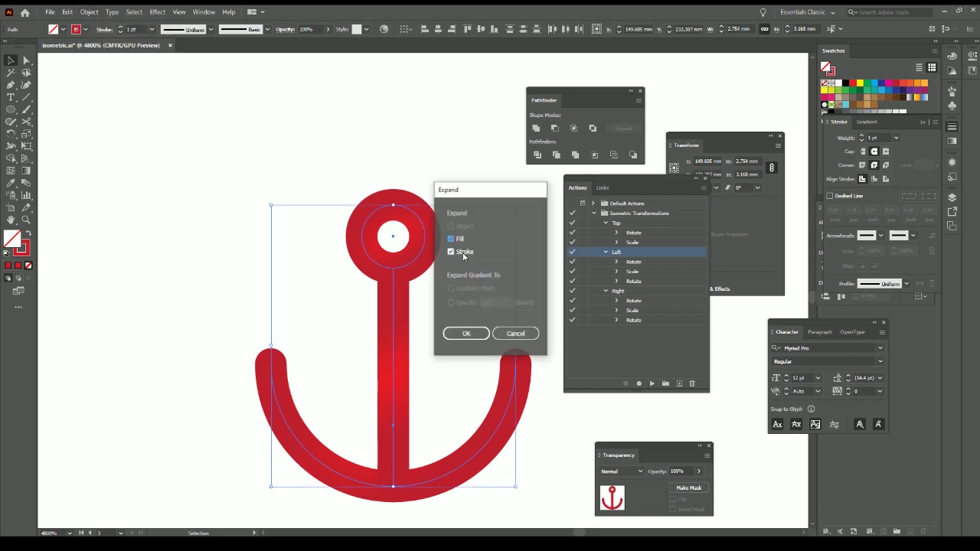
Group the anchor parts and turn the anchor to the isometric Left orientation.
{"action": "left_click", "coordinate": [89, 11]}
{"action": "left_click", "coordinate": [104, 61]}
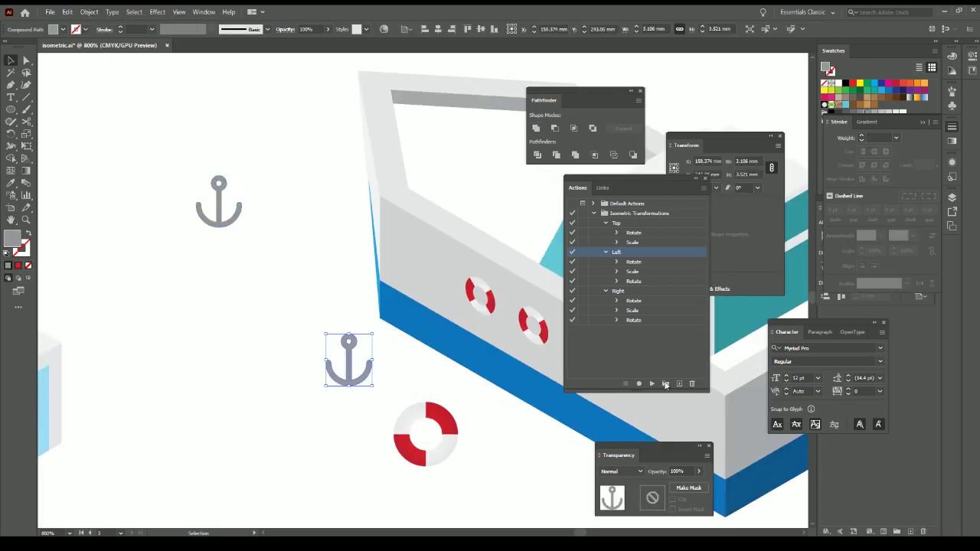
{"action": "left_click", "coordinate": [653, 383]}
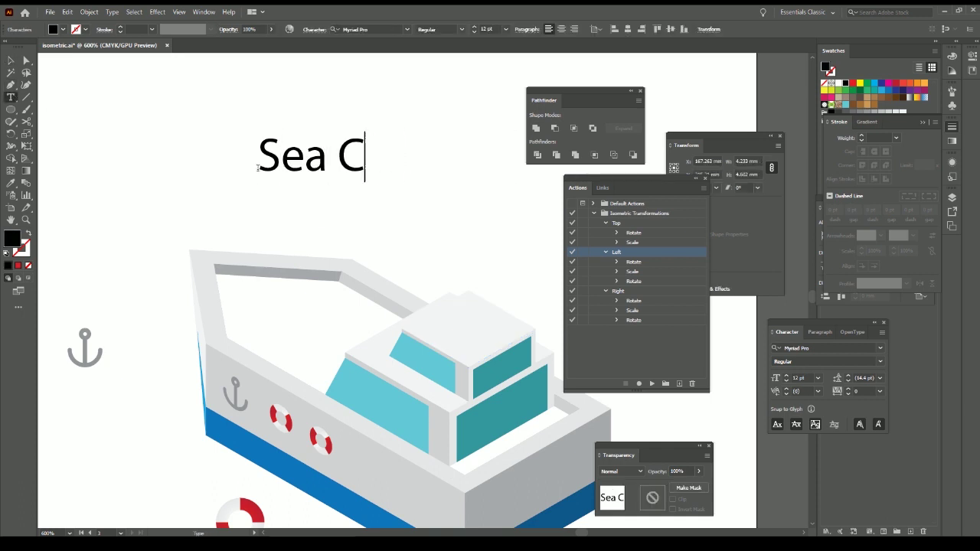
Restyle the 'Design Club' lettering, slant it isometric Left, and move it onto the hull's side.
{"action": "type", "text": "Club"}
{"action": "key", "text": "ctrl+a"}
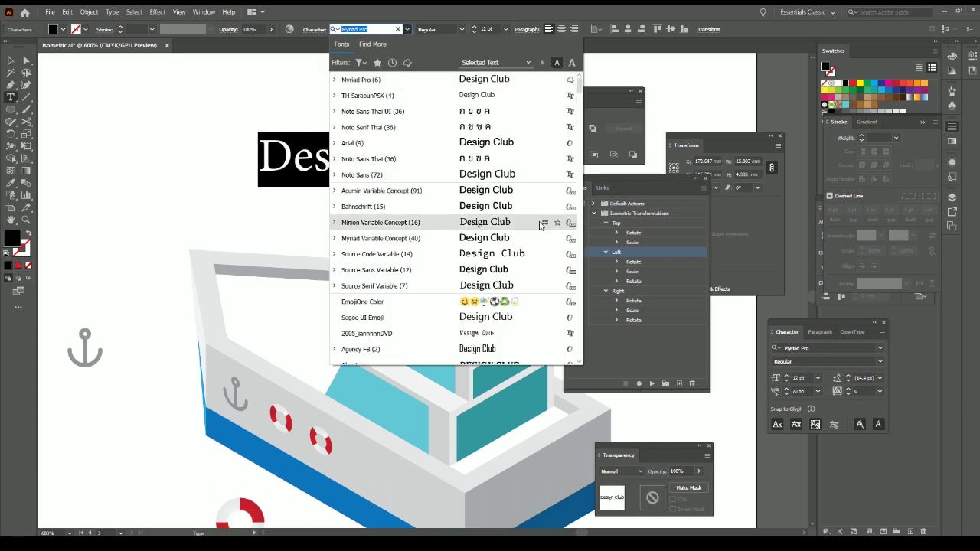
{"action": "key", "text": "Escape"}
{"action": "left_click", "coordinate": [651, 383]}
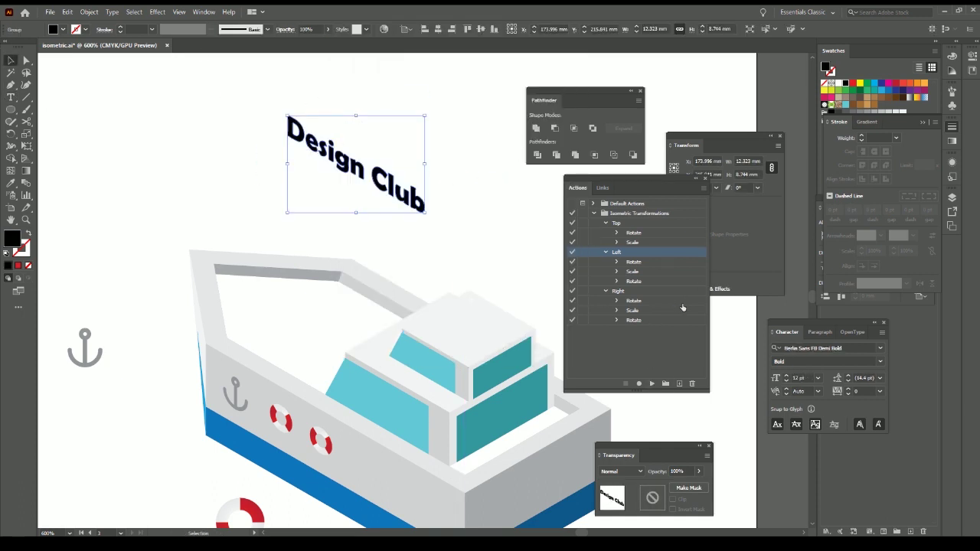
{"action": "left_click_drag", "start_coordinate": [398, 207], "coordinate": [425, 463]}
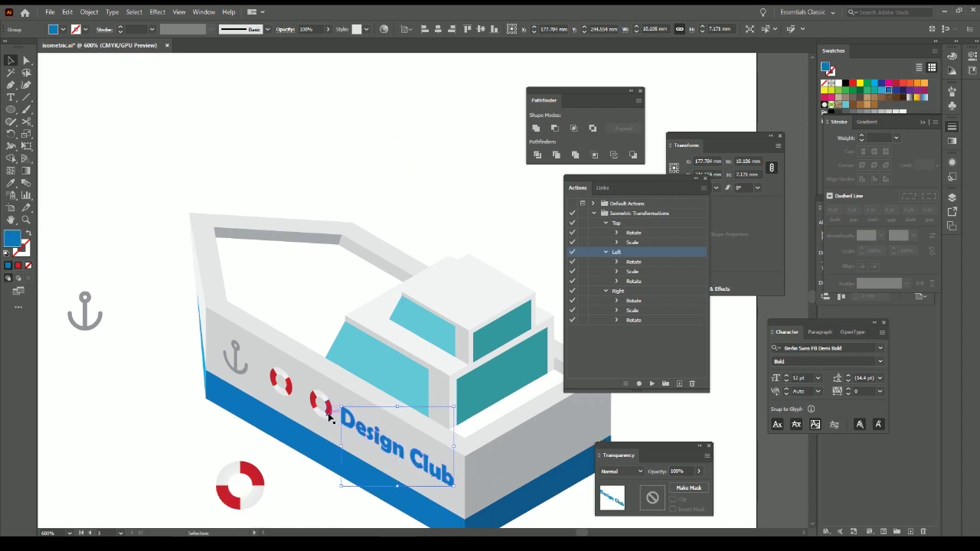
{"action": "scroll", "coordinate": [385, 334], "scroll_direction": "up", "scroll_amount": 5}
{"action": "key", "text": "ctrl+shift+a"}
{"action": "scroll", "coordinate": [462, 483], "scroll_direction": "down", "scroll_amount": 5}
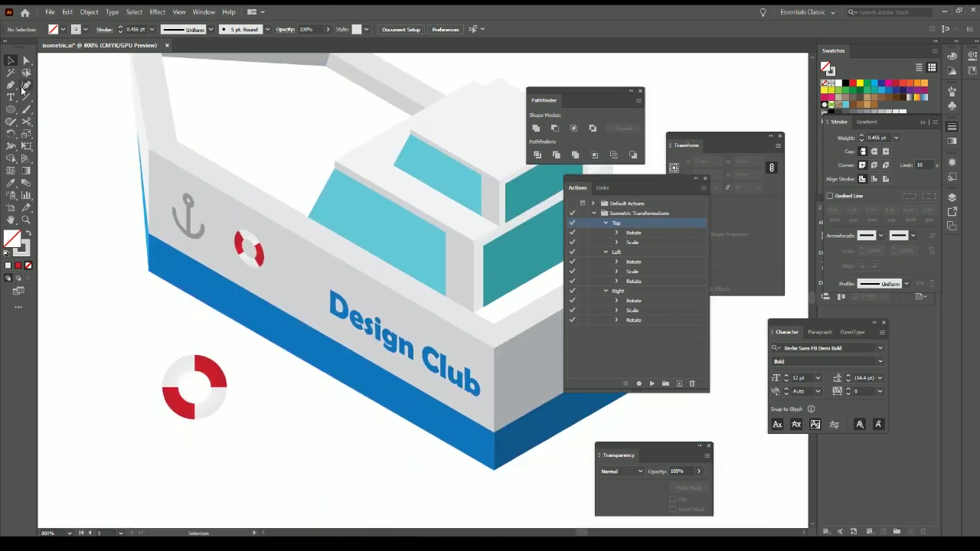
Shape a curved foam path, apply the Left isometric action, and place copies along the hull's waterline.
{"action": "key", "text": "p"}
{"action": "left_click", "coordinate": [197, 360]}
{"action": "left_click", "coordinate": [304, 304]}
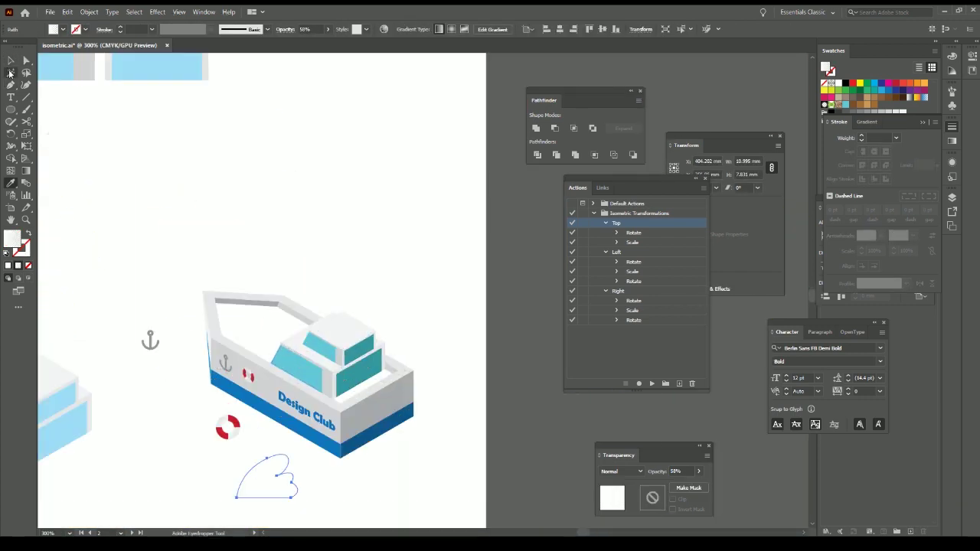
{"action": "left_click", "coordinate": [643, 251]}
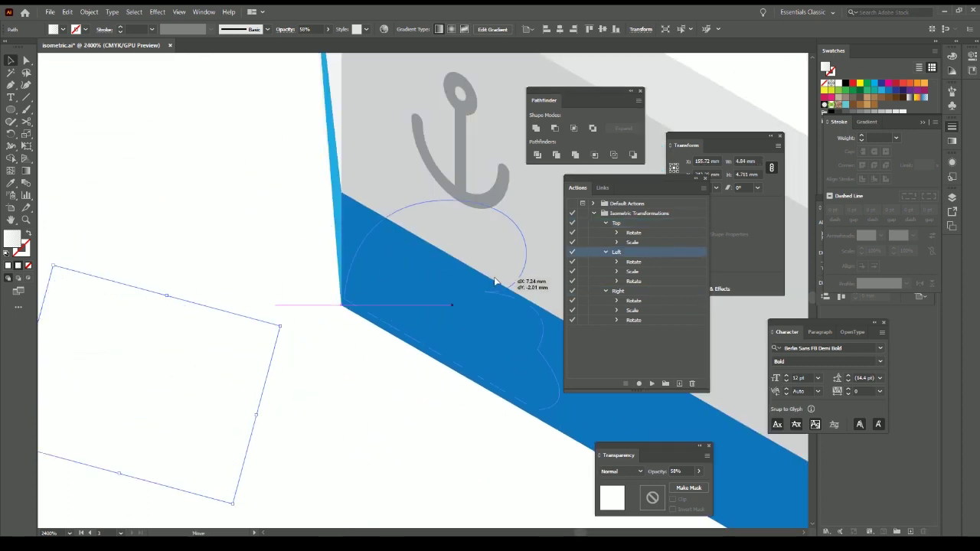
{"action": "mouse_move", "coordinate": [441, 339]}
{"action": "left_mouse_down"}
{"action": "mouse_move", "coordinate": [368, 338]}
{"action": "mouse_move", "coordinate": [483, 272]}
{"action": "mouse_move", "coordinate": [493, 289]}
{"action": "mouse_move", "coordinate": [478, 354]}
{"action": "left_mouse_up"}
{"action": "scroll", "coordinate": [422, 339], "scroll_direction": "down", "scroll_amount": 5}
{"action": "scroll", "coordinate": [494, 289], "scroll_direction": "up", "scroll_amount": 1}
{"action": "scroll", "coordinate": [414, 308], "scroll_direction": "down", "scroll_amount": 1}
{"action": "left_click_drag", "start_coordinate": [414, 309], "coordinate": [488, 265]}
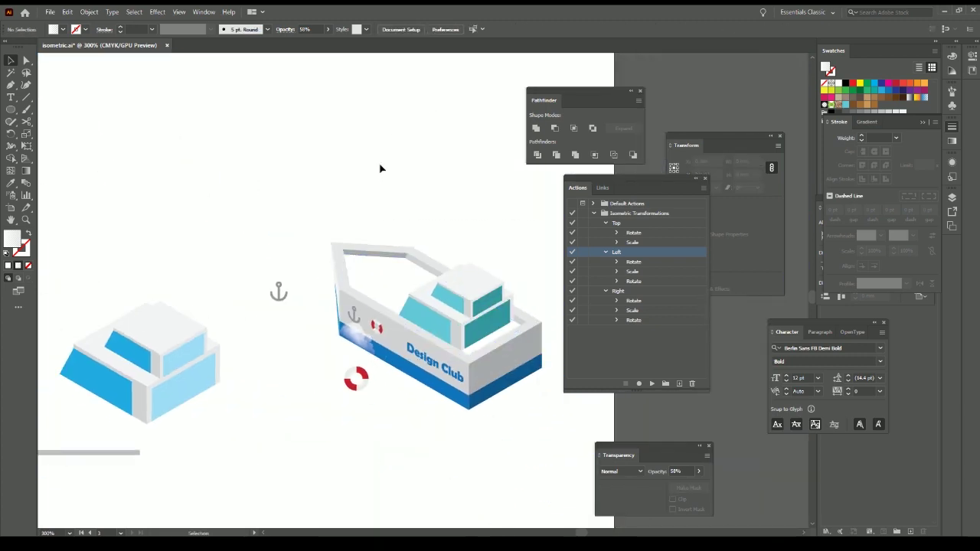
Draw a thin ellipse as the mast pole above the cabin.
{"action": "left_click_drag", "start_coordinate": [11, 109], "coordinate": [62, 131]}
{"action": "left_click_drag", "start_coordinate": [413, 249], "coordinate": [437, 258]}
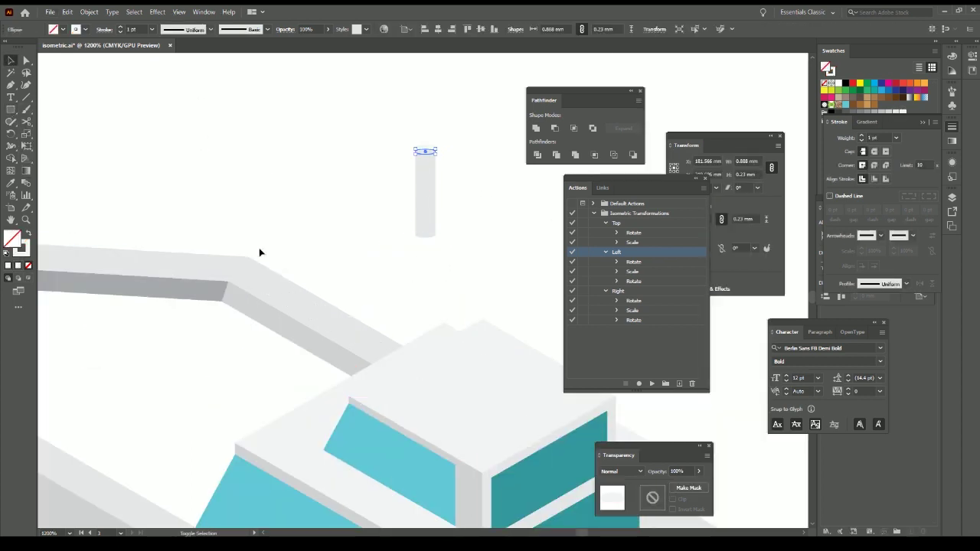
{"action": "key", "text": "ctrl+plus"}
{"action": "key", "text": "ctrl+plus"}
{"action": "key", "text": "ctrl+plus"}
{"action": "left_click", "coordinate": [473, 328]}
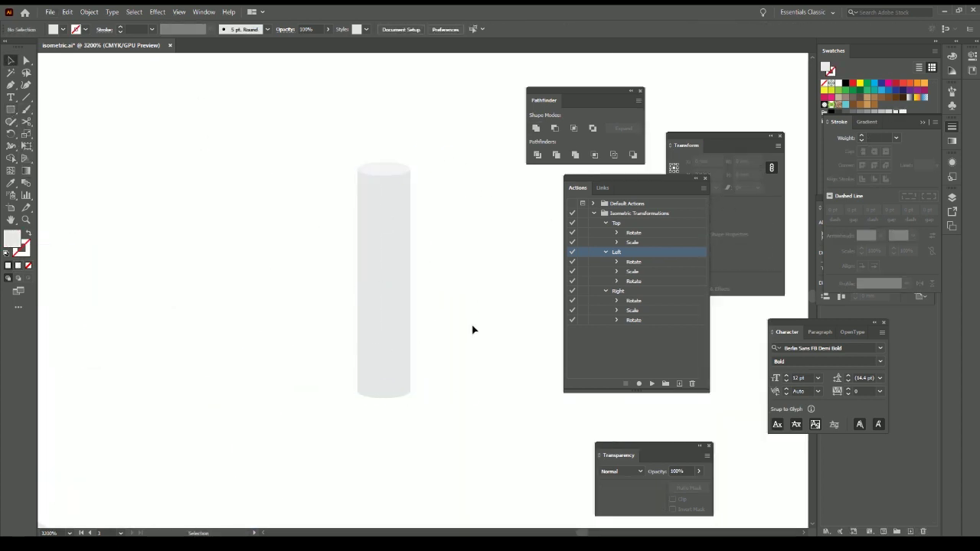
{"action": "key", "text": "ctrl+minus"}
{"action": "key", "text": "ctrl+minus"}
{"action": "left_click_drag", "start_coordinate": [356, 256], "coordinate": [391, 227]}
Add a round red light atop the pole and move the mast light onto the cabin roof.
{"action": "left_click_drag", "start_coordinate": [11, 110], "coordinate": [61, 131]}
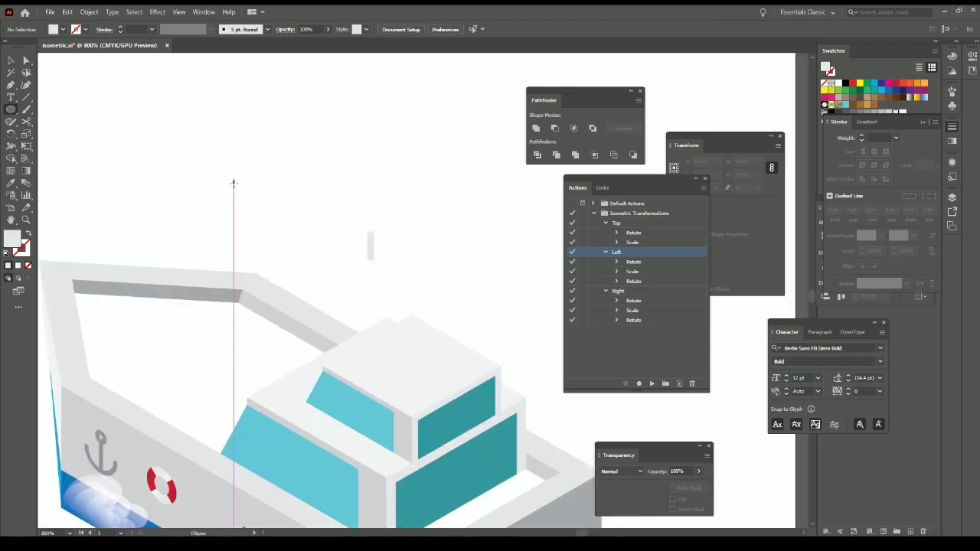
{"action": "key", "text": "ctrl+plus"}
{"action": "key", "text": "ctrl+plus"}
{"action": "left_click_drag", "start_coordinate": [381, 229], "coordinate": [426, 274]}
{"action": "left_click", "coordinate": [855, 85]}
{"action": "key", "text": "ctrl+minus"}
{"action": "key", "text": "ctrl+minus"}
{"action": "key", "text": "ctrl+minus"}
{"action": "key", "text": "v"}
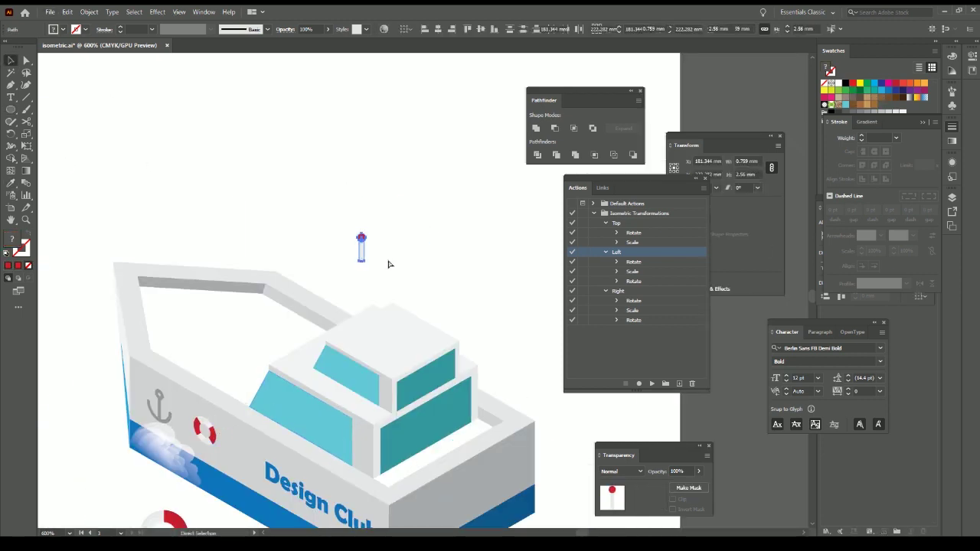
{"action": "left_click_drag", "start_coordinate": [363, 257], "coordinate": [391, 328]}
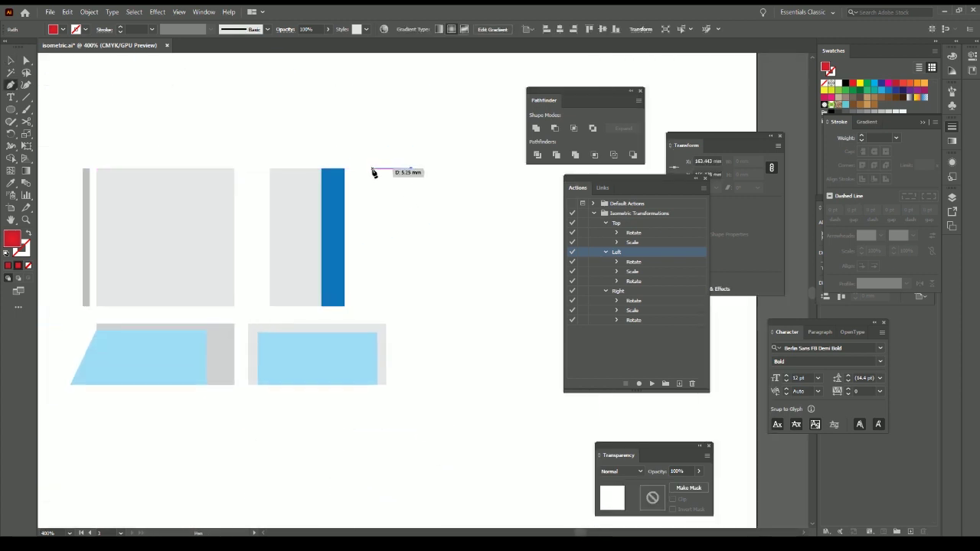
Build an open-sided railing bracket with two horizontal bars and a grey stroke.
{"action": "left_click_drag", "start_coordinate": [385, 168], "coordinate": [411, 306]}
{"action": "key", "text": "shift+x"}
{"action": "key", "text": "a"}
{"action": "left_click", "coordinate": [411, 237]}
{"action": "key", "text": "Delete"}
{"action": "left_click_drag", "start_coordinate": [411, 207], "coordinate": [385, 208]}
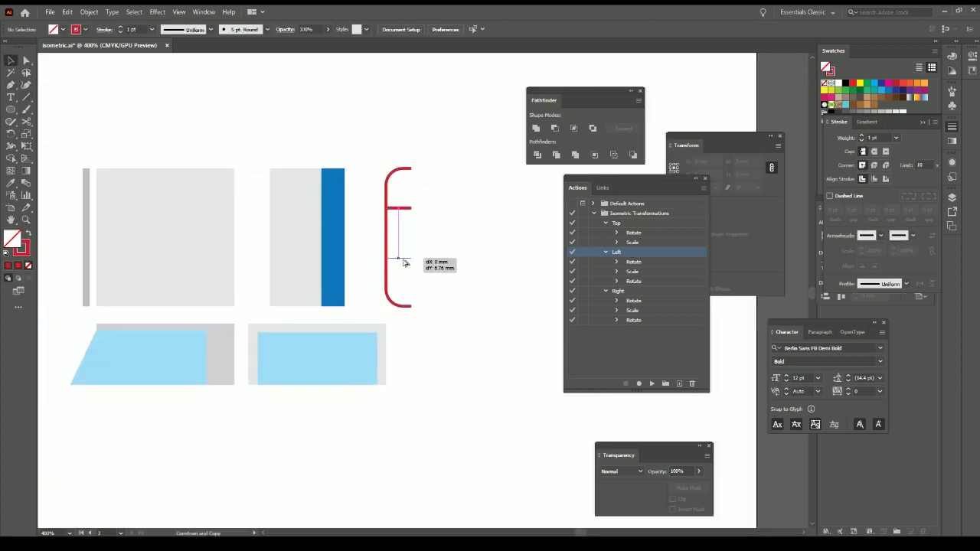
{"action": "left_click_drag", "start_coordinate": [411, 264], "coordinate": [385, 264]}
{"action": "key", "text": "v"}
{"action": "left_click_drag", "start_coordinate": [427, 301], "coordinate": [366, 161]}
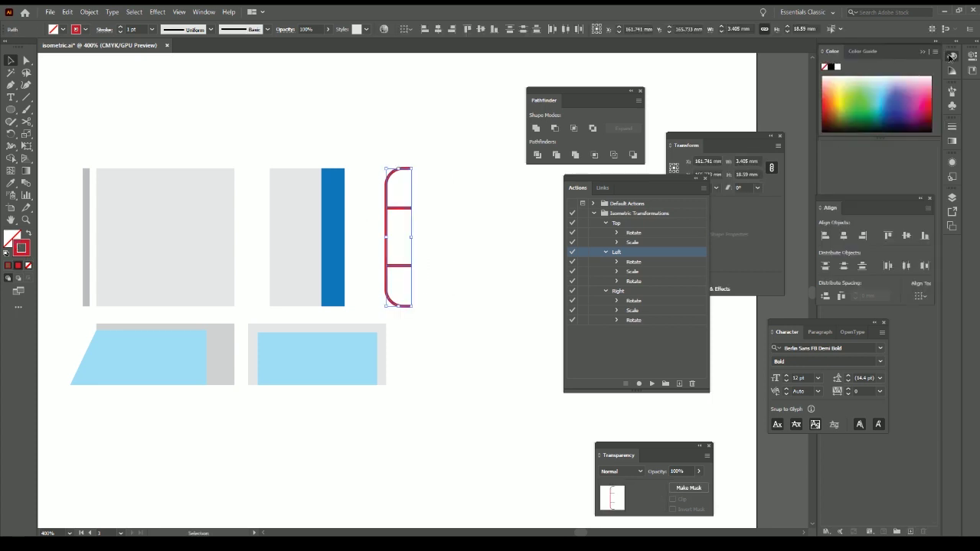
{"action": "left_click", "coordinate": [863, 112]}
Duplicate the railing and apply the Left and Right isometric transformations to the copies.
{"action": "left_click_drag", "start_coordinate": [398, 208], "coordinate": [474, 350]}
{"action": "left_click", "coordinate": [89, 11]}
{"action": "left_click", "coordinate": [106, 72]}
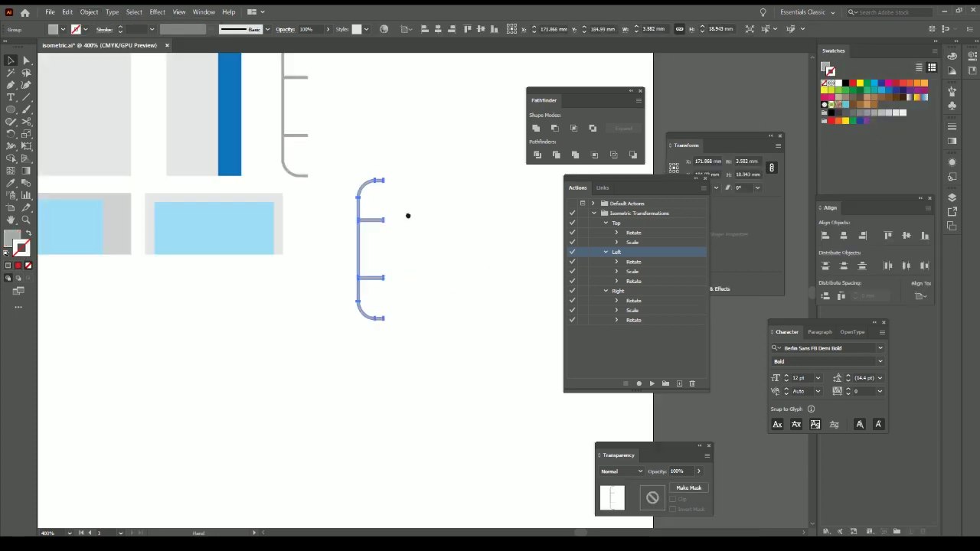
{"action": "scroll", "coordinate": [406, 214], "scroll_direction": "down", "scroll_amount": 3}
{"action": "left_click", "coordinate": [651, 383]}
{"action": "left_click", "coordinate": [654, 292]}
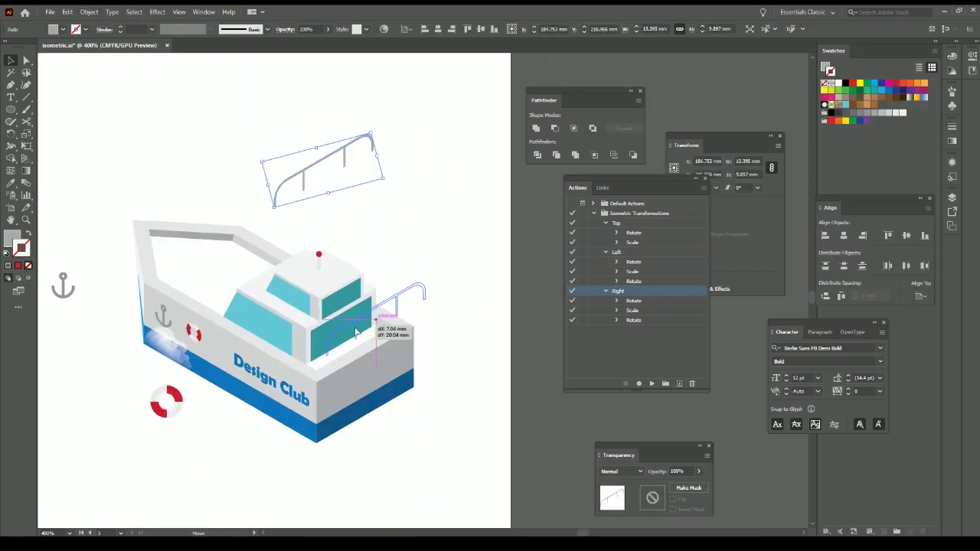
Fit one railing along the rear deck edge and place another copy on the cabin roof.
{"action": "left_click_drag", "start_coordinate": [337, 169], "coordinate": [449, 293]}
{"action": "scroll", "coordinate": [449, 292], "scroll_direction": "up", "scroll_amount": 3}
{"action": "left_click_drag", "start_coordinate": [484, 200], "coordinate": [427, 245]}
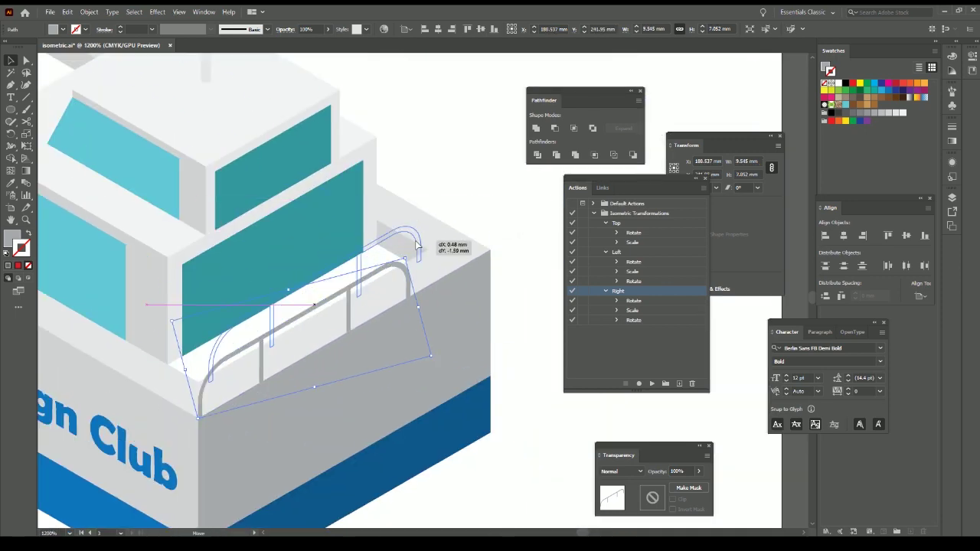
{"action": "scroll", "coordinate": [483, 215], "scroll_direction": "down", "scroll_amount": 4}
{"action": "scroll", "coordinate": [483, 215], "scroll_direction": "up", "scroll_amount": 4}
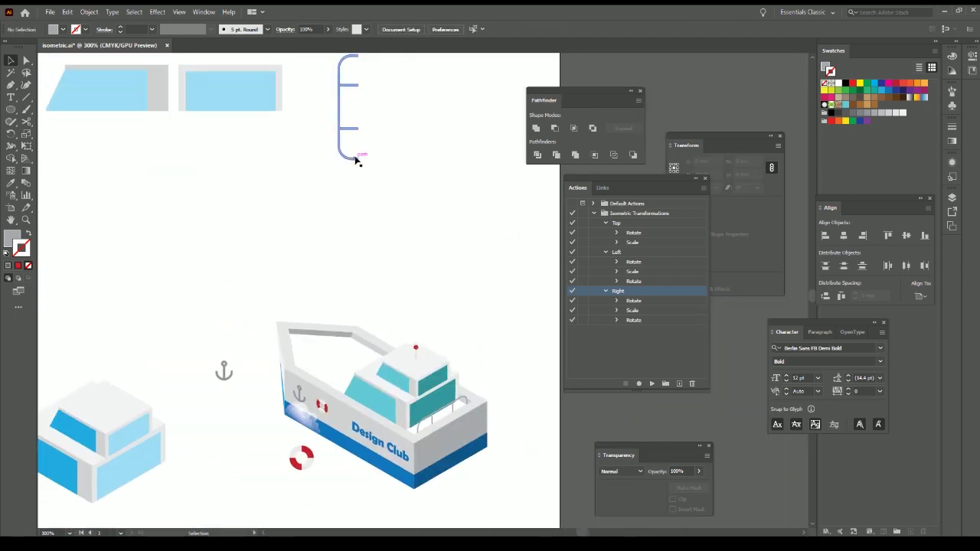
{"action": "left_click_drag", "start_coordinate": [357, 157], "coordinate": [357, 273]}
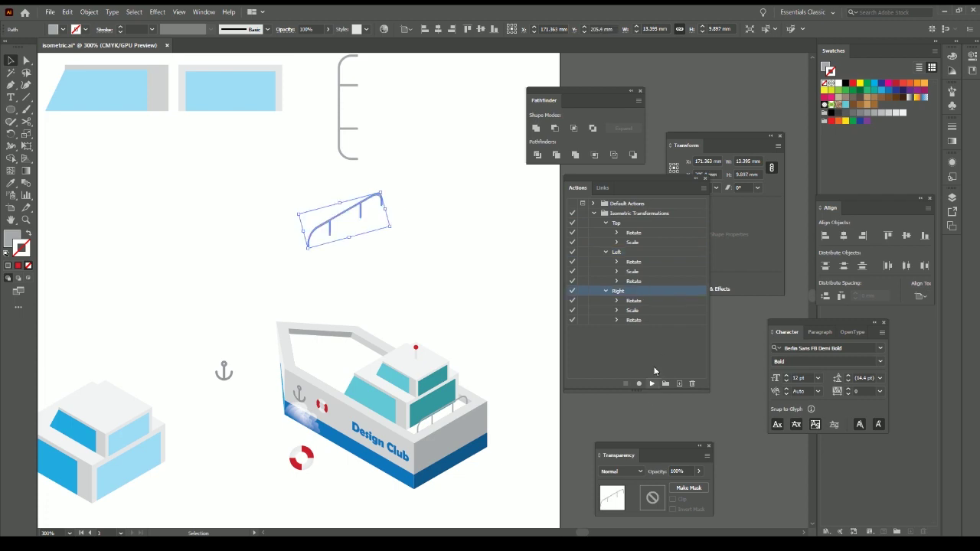
{"action": "scroll", "coordinate": [414, 380], "scroll_direction": "down", "scroll_amount": 3}
{"action": "mouse_move", "coordinate": [393, 348]}
{"action": "left_mouse_down"}
{"action": "mouse_move", "coordinate": [463, 306]}
{"action": "mouse_move", "coordinate": [407, 169]}
{"action": "mouse_move", "coordinate": [437, 172]}
{"action": "left_mouse_up"}
{"action": "scroll", "coordinate": [464, 306], "scroll_direction": "up", "scroll_amount": 5}
{"action": "scroll", "coordinate": [407, 169], "scroll_direction": "down", "scroll_amount": 3}
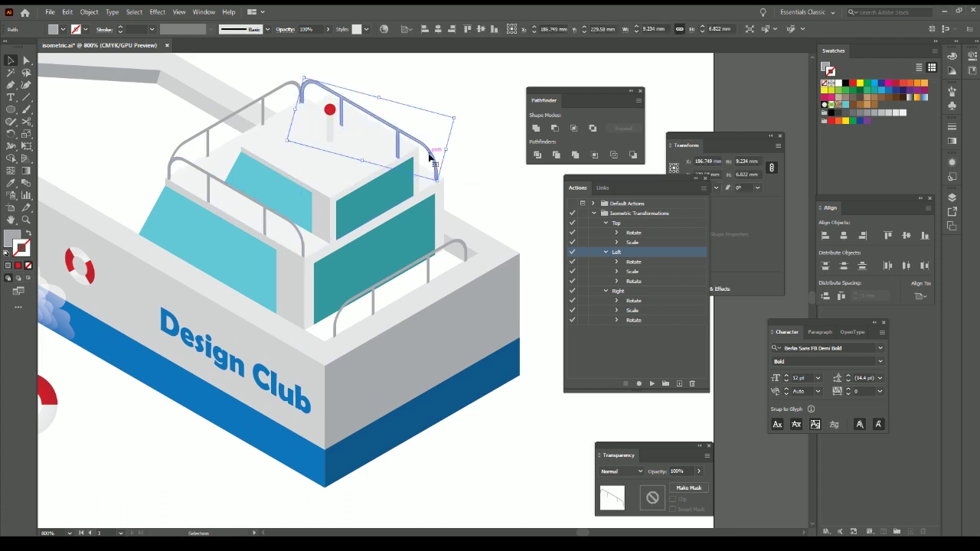
{"action": "left_click", "coordinate": [453, 132]}
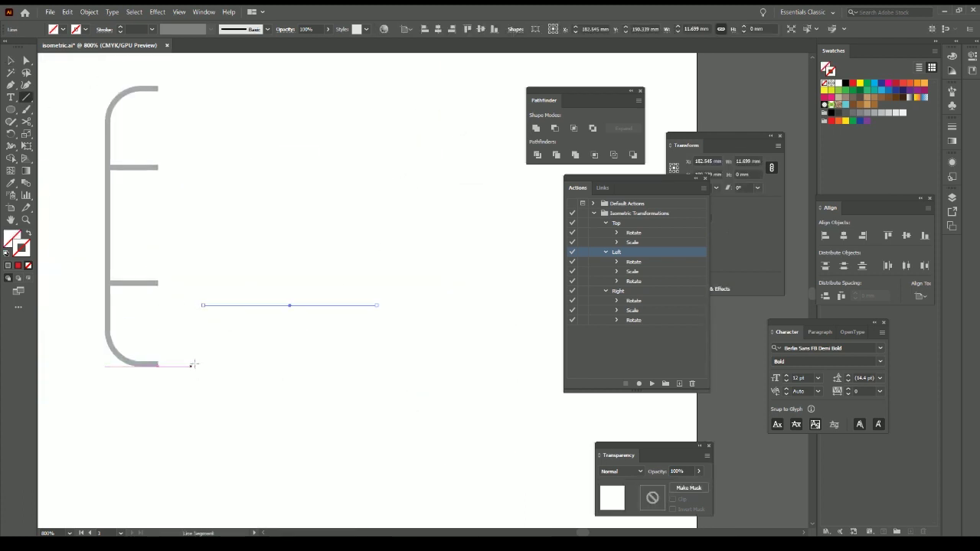
Draw a rung between the ladder rails and scale the ladder to fit the cabin side.
{"action": "left_click_drag", "start_coordinate": [151, 154], "coordinate": [149, 212]}
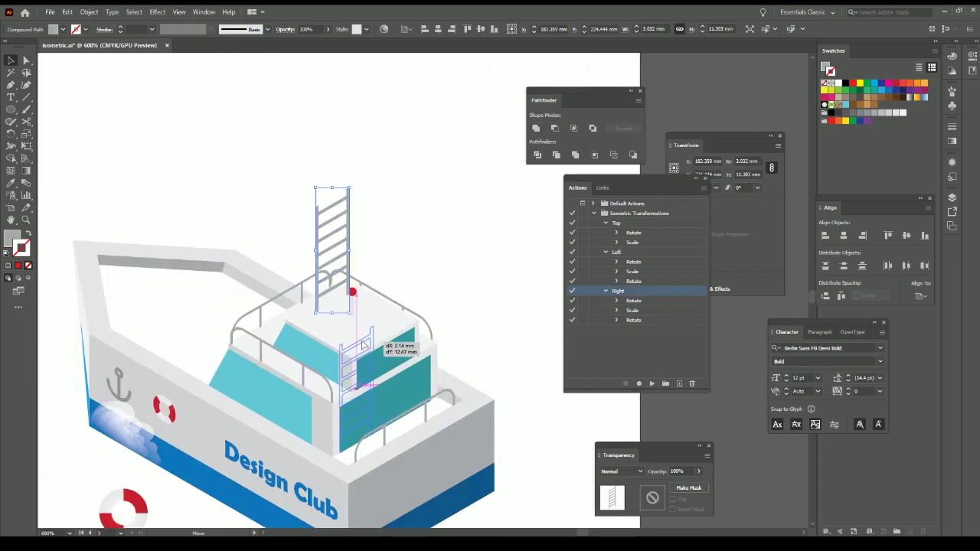
{"action": "left_click_drag", "start_coordinate": [350, 205], "coordinate": [350, 268]}
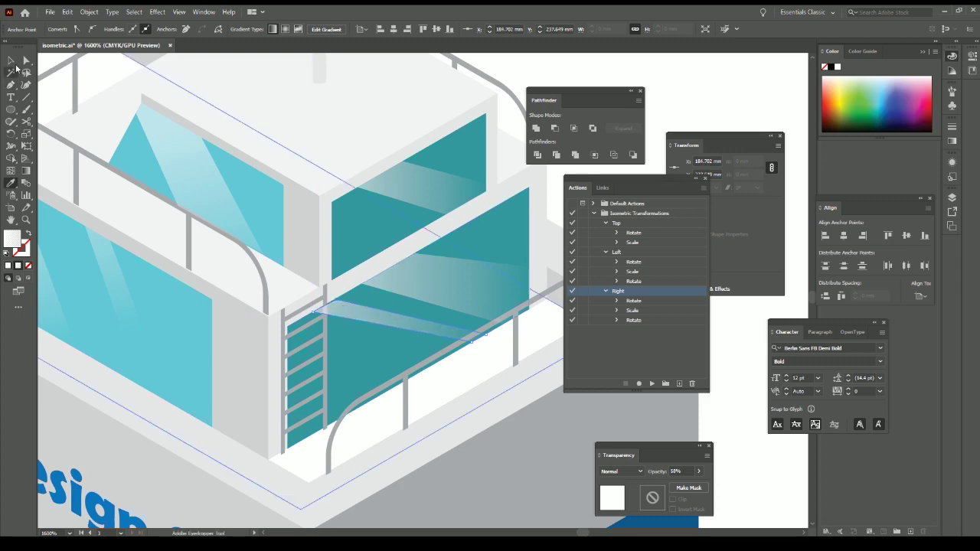
Switch to the Direct Selection tool and zoom to the glare's anchor point beside the railing.
{"action": "left_click", "coordinate": [26, 60]}
{"action": "scroll", "coordinate": [413, 282], "scroll_direction": "up", "scroll_amount": 2}
{"action": "scroll", "coordinate": [383, 321], "scroll_direction": "up", "scroll_amount": 1}
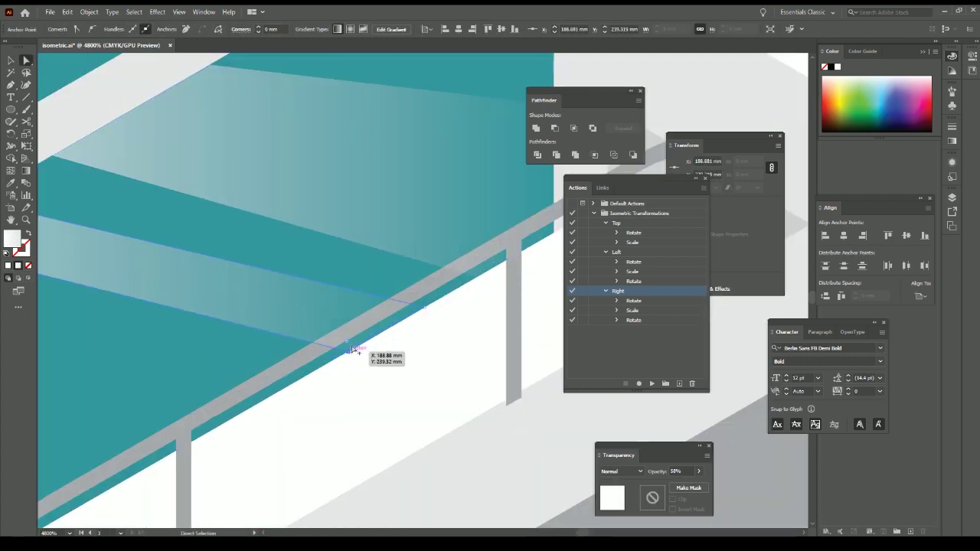
{"action": "scroll", "coordinate": [396, 269], "scroll_direction": "down", "scroll_amount": 2}
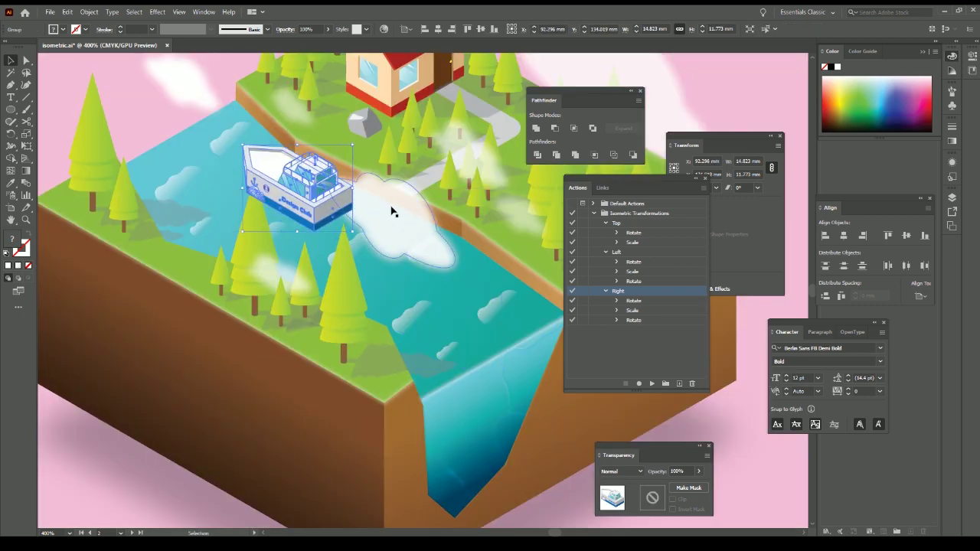
Shrink the boat, set it on the river, and tuck the foam wave beneath the hull.
{"action": "left_click_drag", "start_coordinate": [292, 183], "coordinate": [263, 140]}
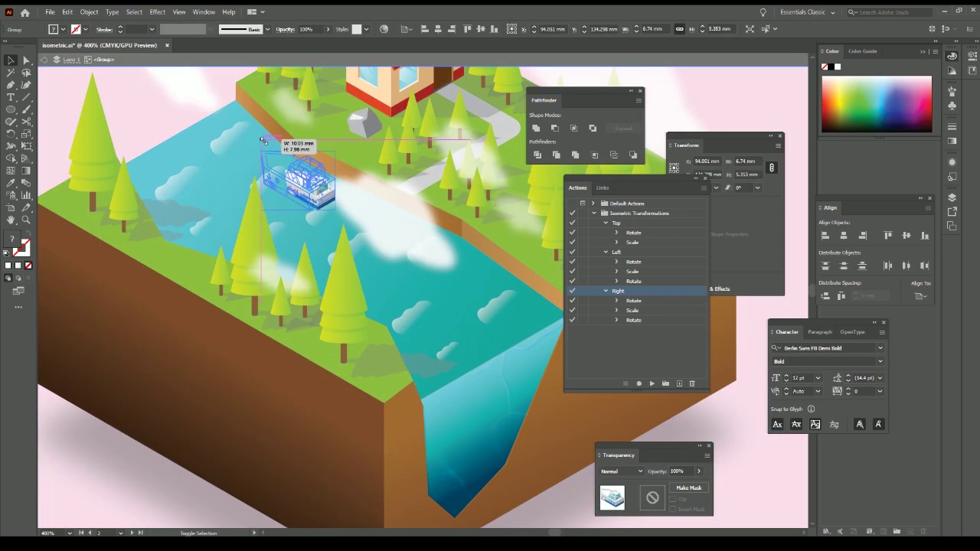
{"action": "left_click_drag", "start_coordinate": [363, 199], "coordinate": [333, 236]}
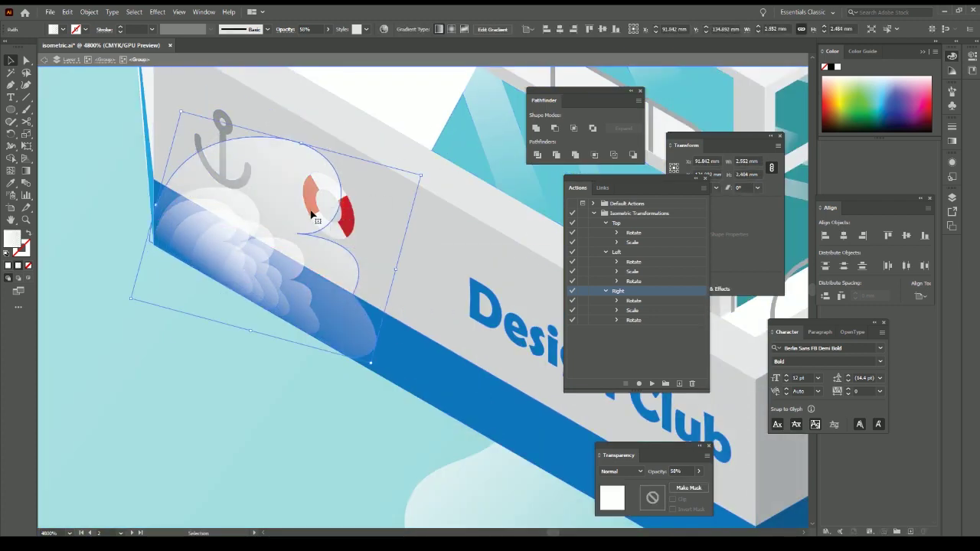
{"action": "key", "text": "ctrl+minus"}
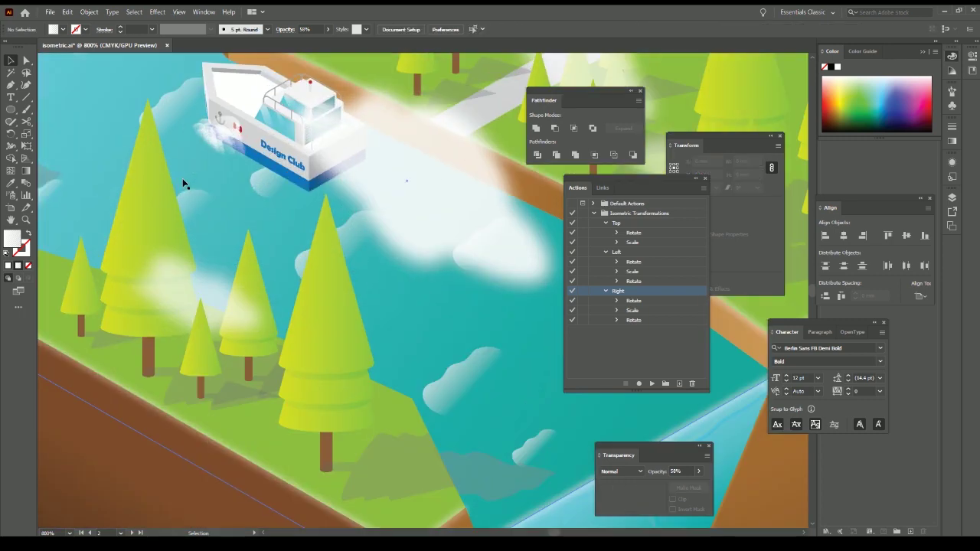
{"action": "scroll", "coordinate": [344, 230], "scroll_direction": "up", "scroll_amount": 4}
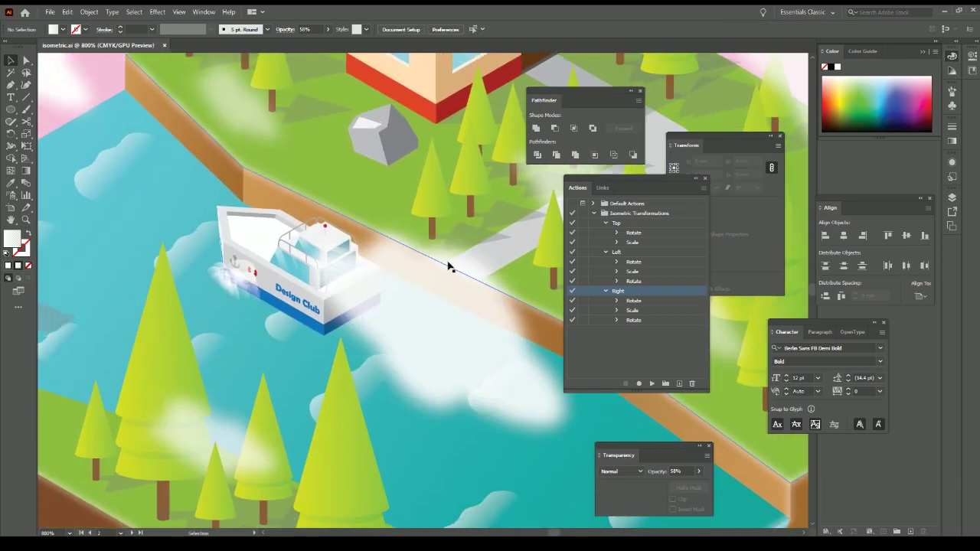